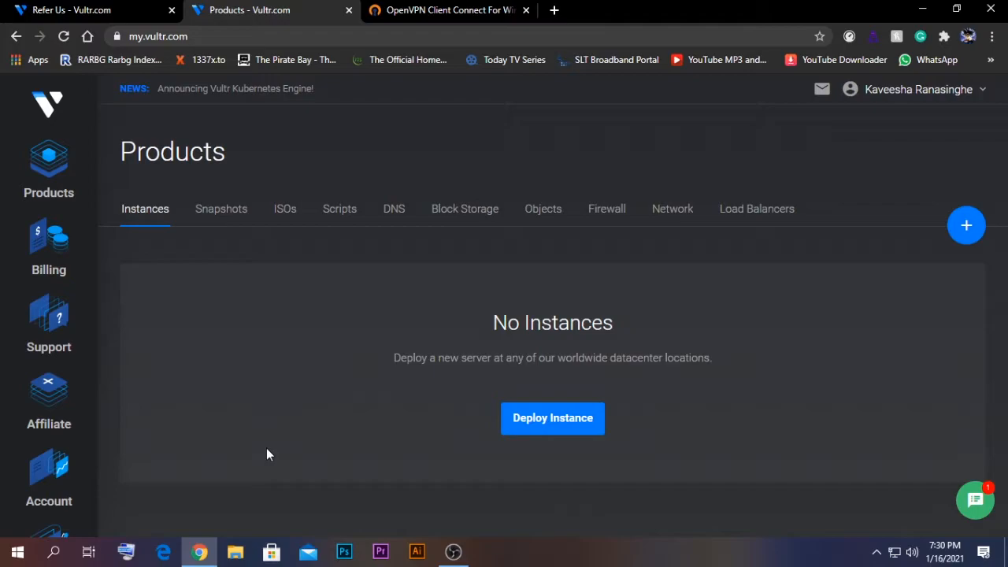
# Step: Glance through the Vultr referral page, then go back to the empty Products instance list
pyautogui.click(79, 9)
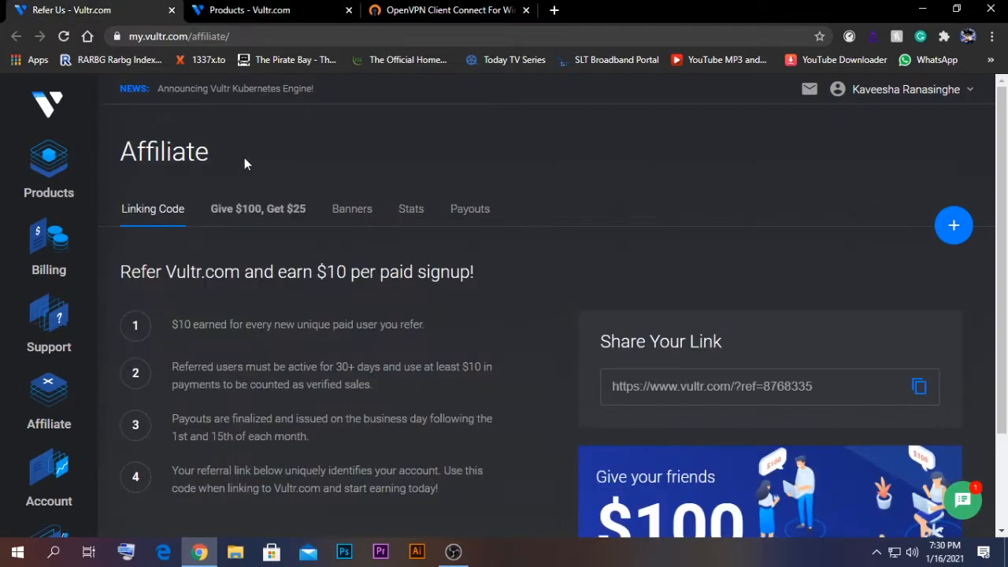
pyautogui.scroll(-2, 503, 268)
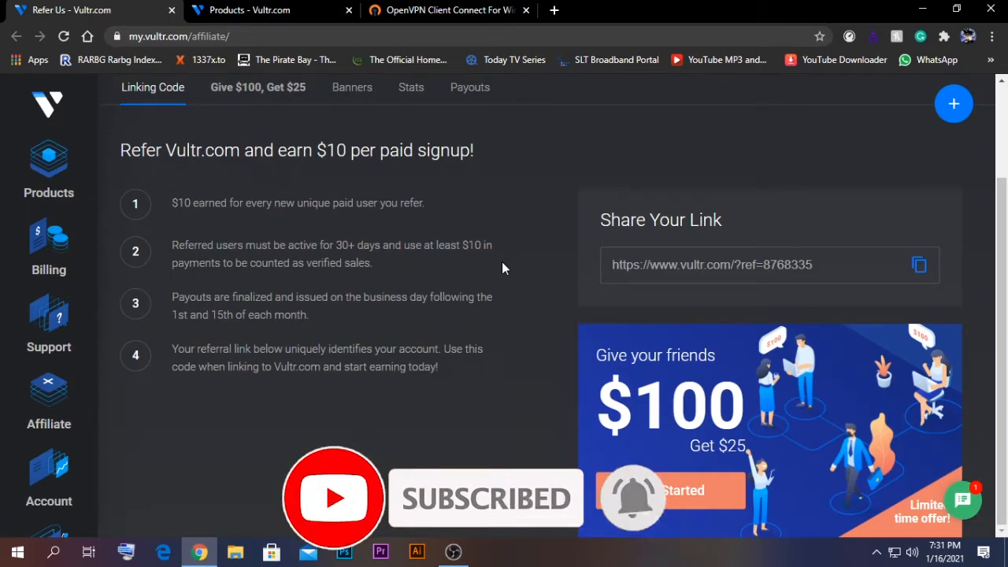
pyautogui.click(264, 9)
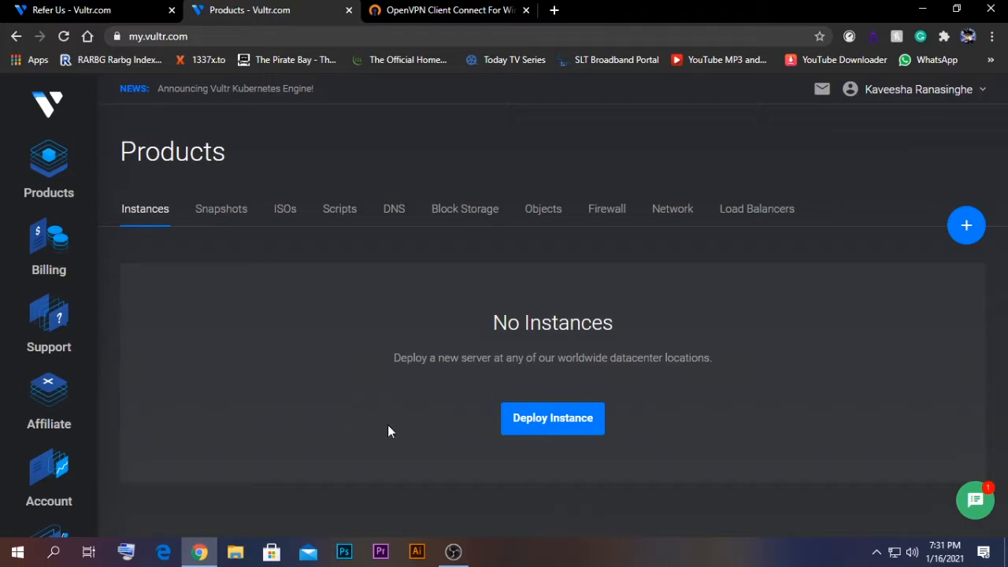
# Step: Begin a new Cloud Compute deployment and pick New York (NJ) from the America locations
pyautogui.click(538, 420)
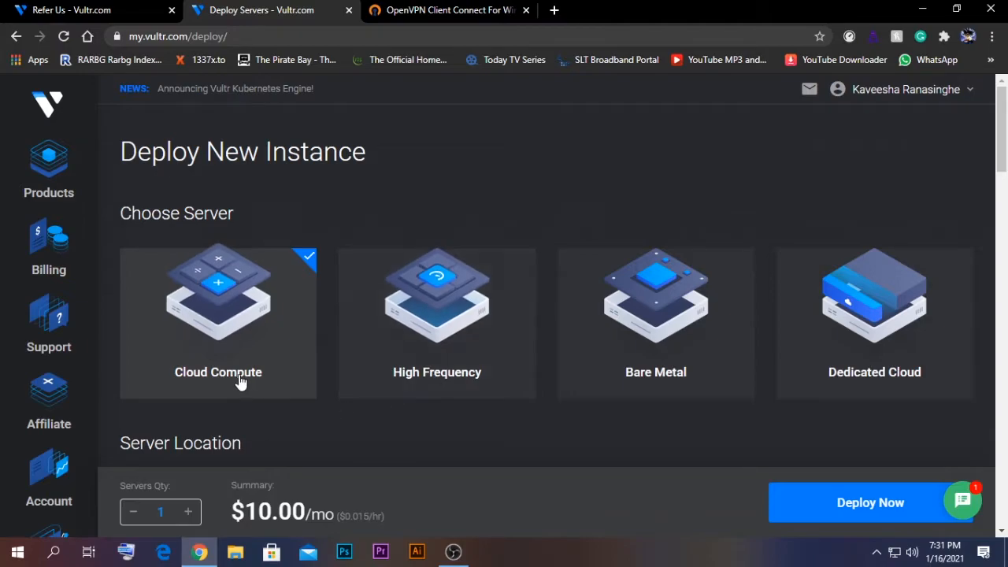
pyautogui.scroll(-1, 241, 407)
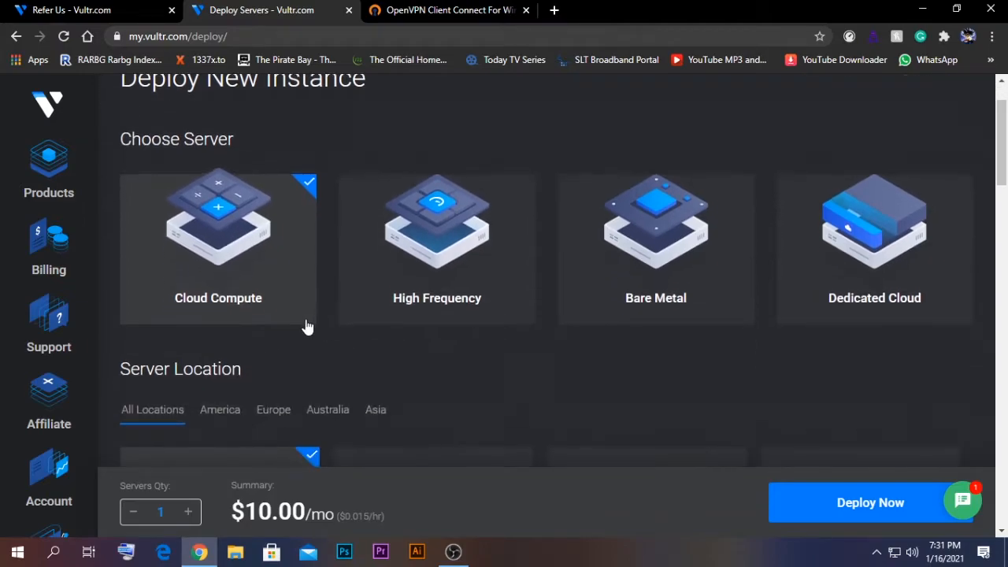
pyautogui.scroll(-1, 307, 326)
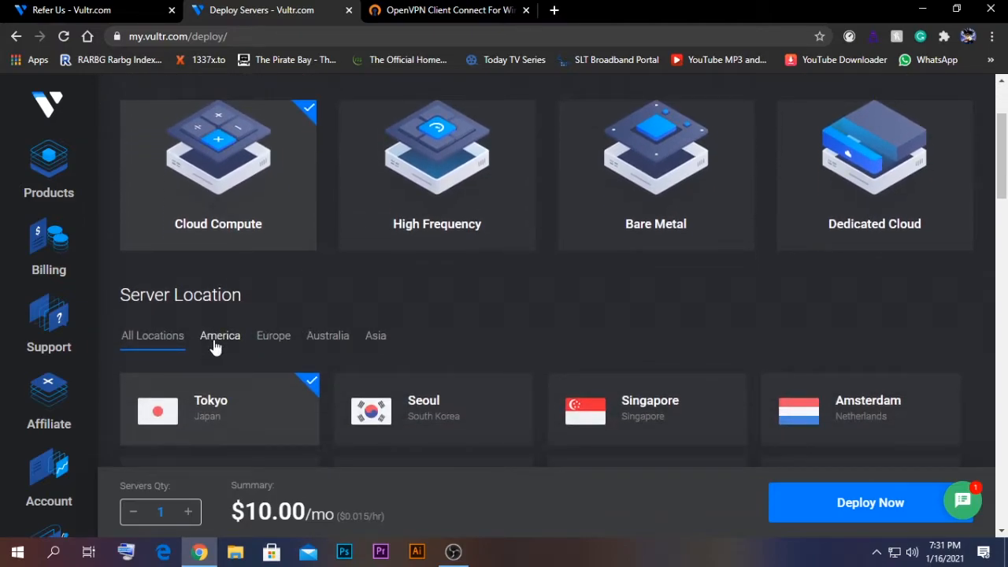
pyautogui.click(220, 336)
pyautogui.scroll(-1, 408, 291)
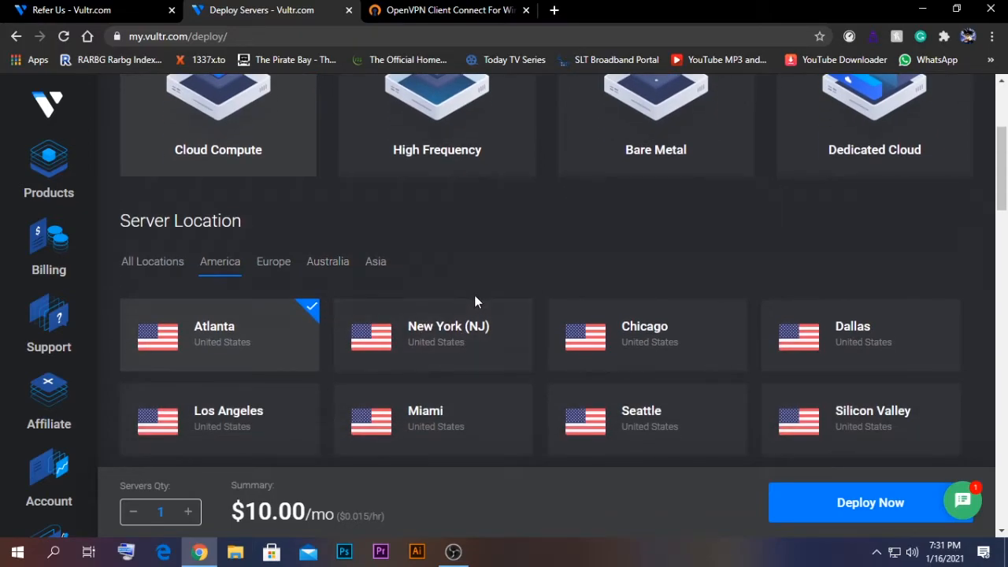
pyautogui.click(463, 343)
pyautogui.scroll(-1, 461, 347)
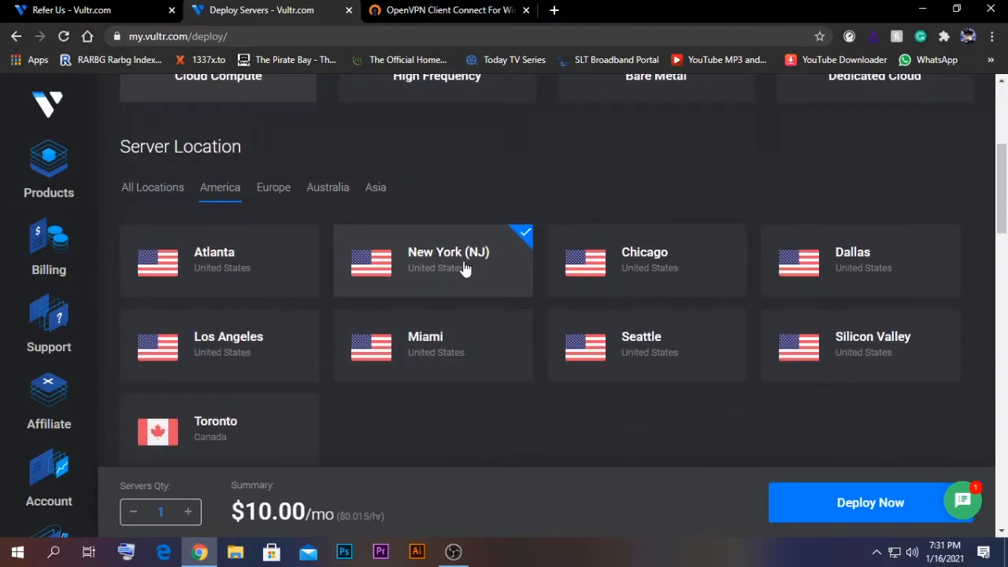
pyautogui.scroll(-2, 455, 276)
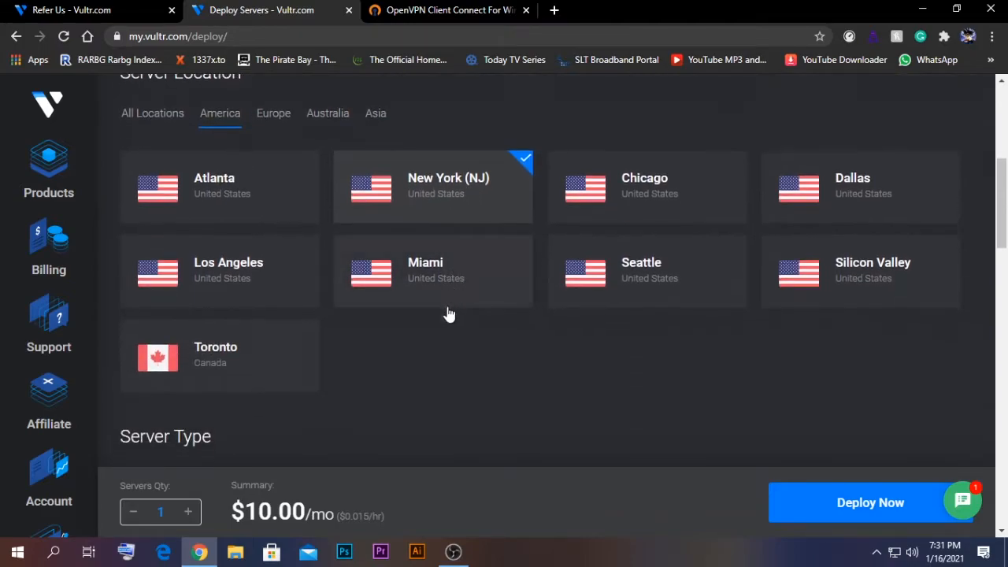
pyautogui.scroll(1, 430, 311)
pyautogui.scroll(-1, 425, 354)
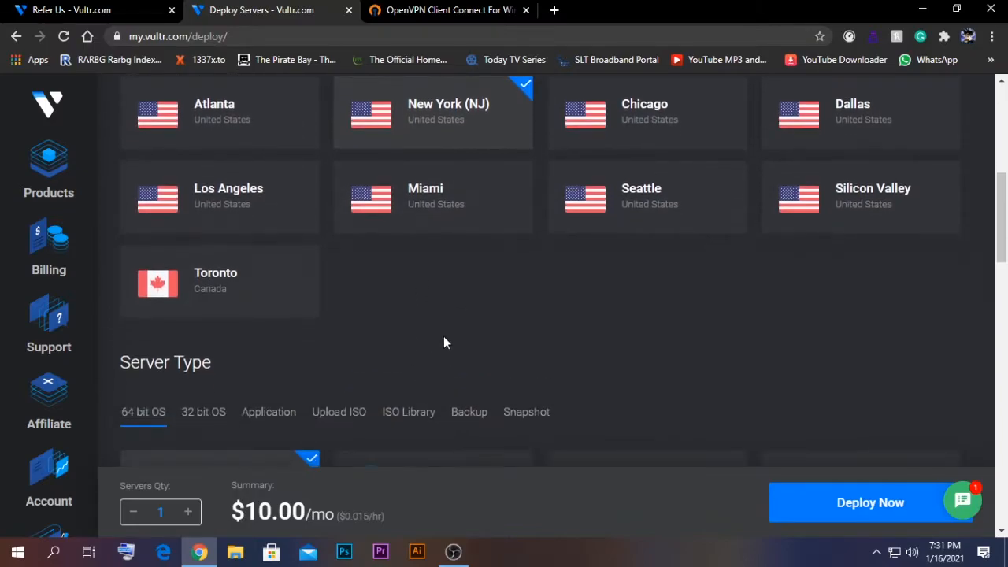
# Step: Choose Pritunl from the Application server types
pyautogui.click(267, 421)
pyautogui.scroll(-3, 427, 370)
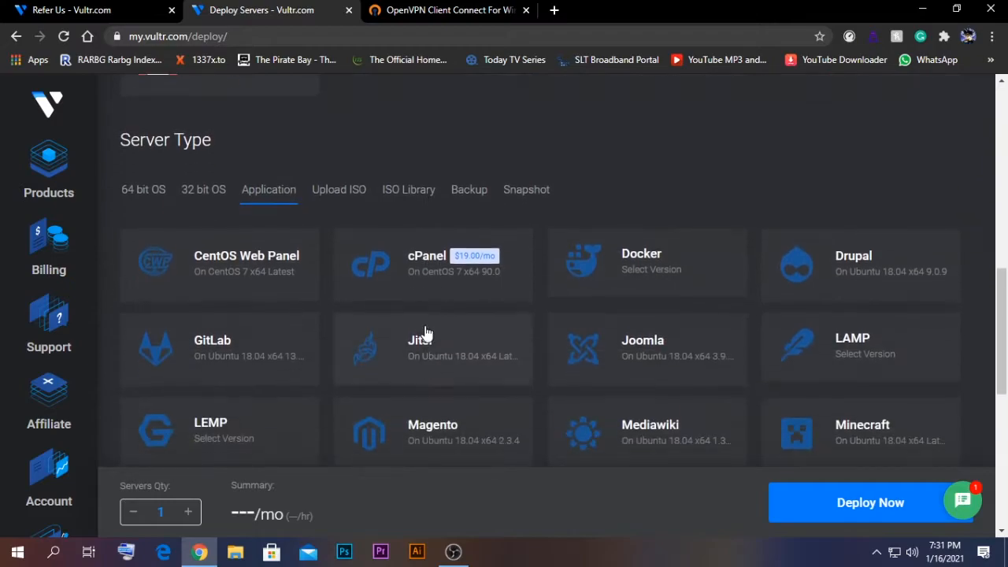
pyautogui.scroll(-3, 581, 387)
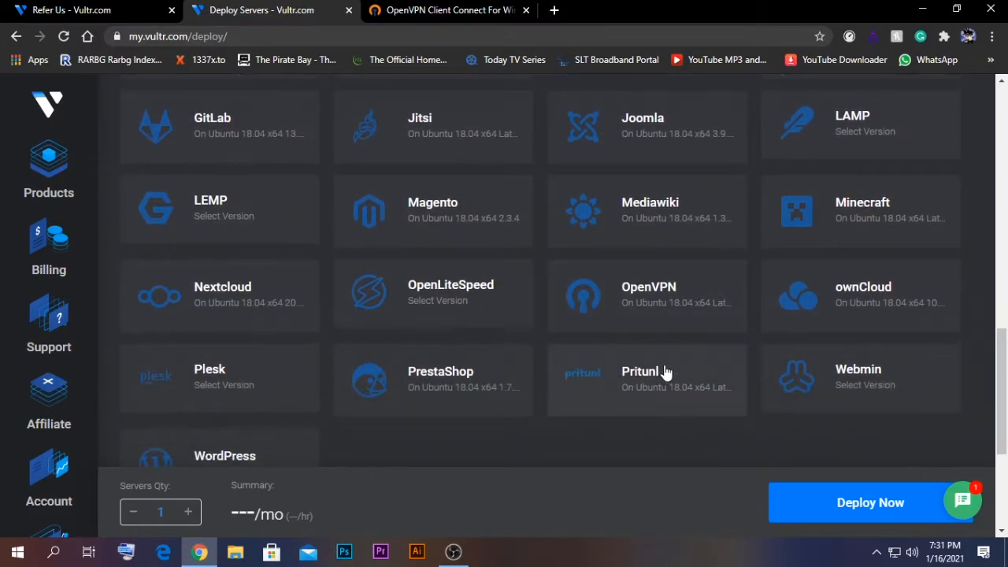
pyautogui.click(624, 386)
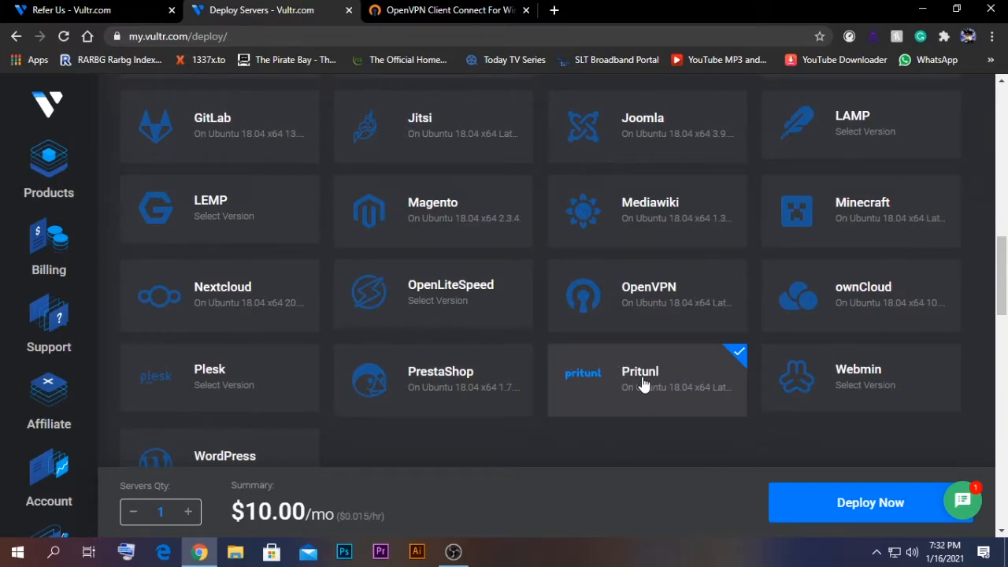
pyautogui.scroll(-4, 629, 386)
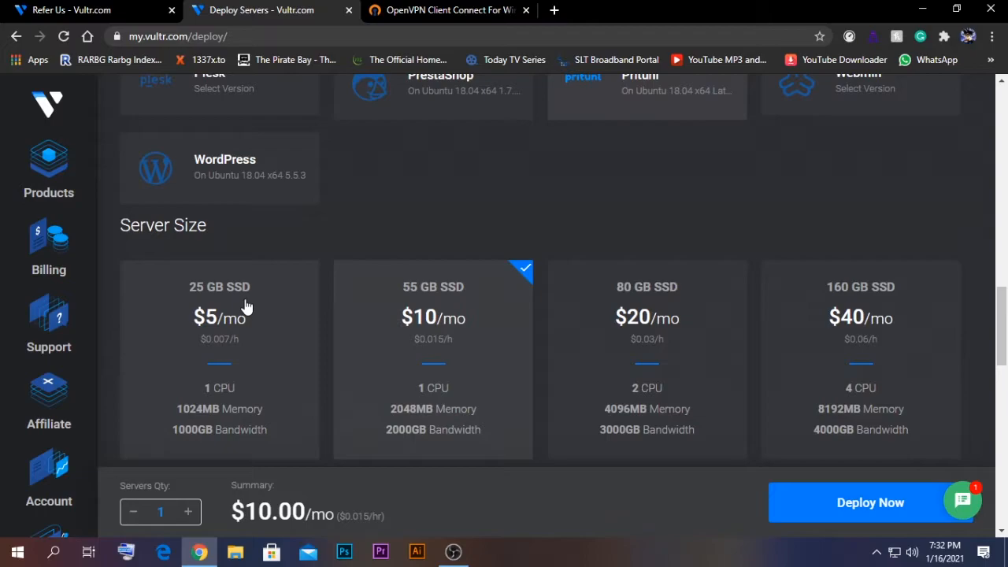
# Step: Select the $5/mo 25 GB SSD plan and enter privpn as the server hostname
pyautogui.click(245, 307)
pyautogui.scroll(-3, 336, 260)
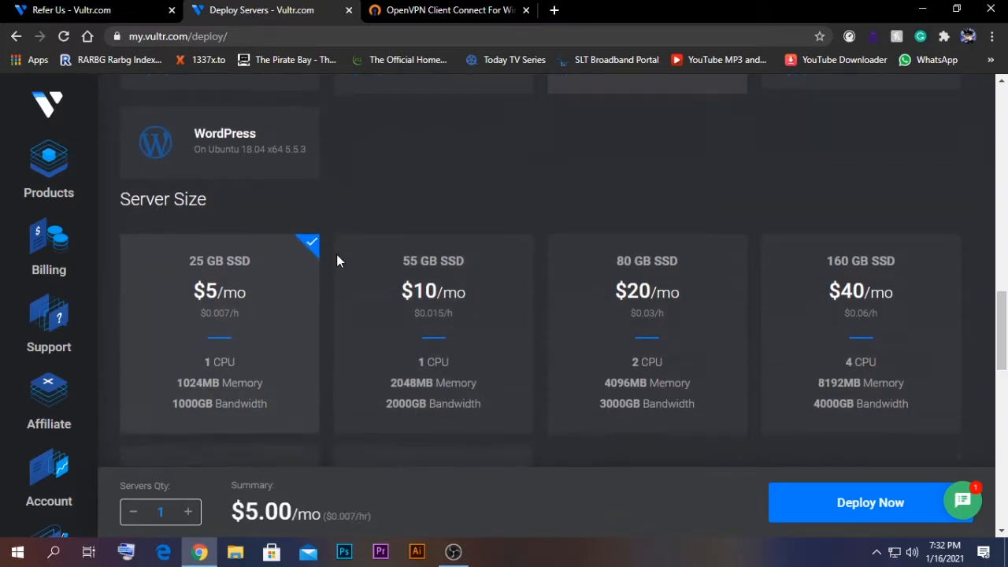
pyautogui.scroll(-4, 336, 261)
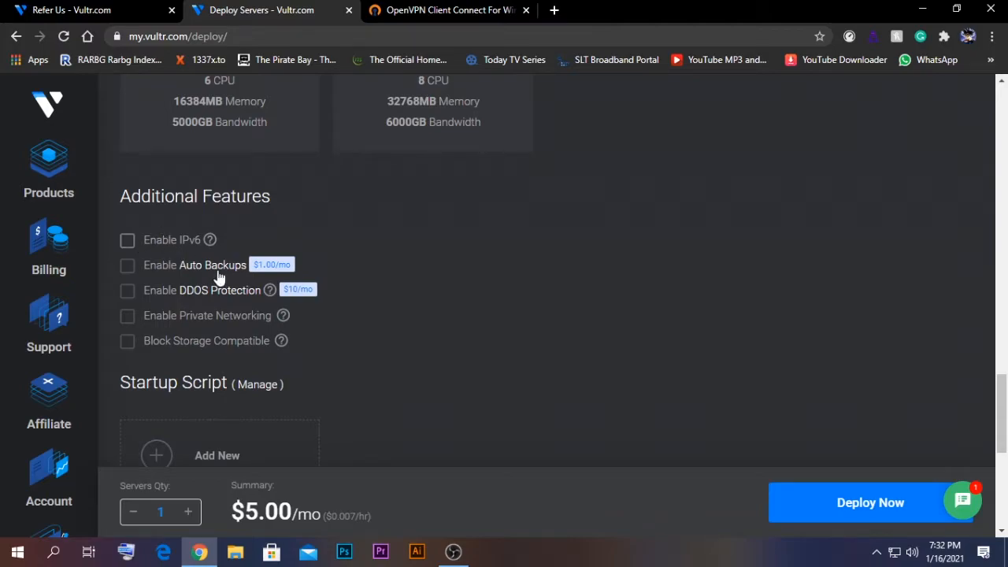
pyautogui.scroll(-1, 358, 278)
pyautogui.scroll(-5, 358, 279)
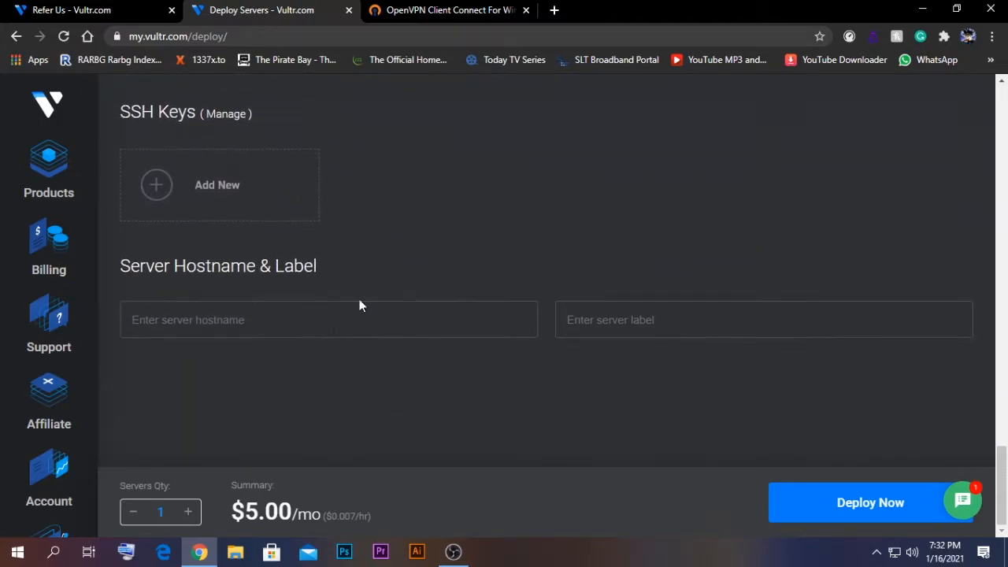
pyautogui.click(323, 334)
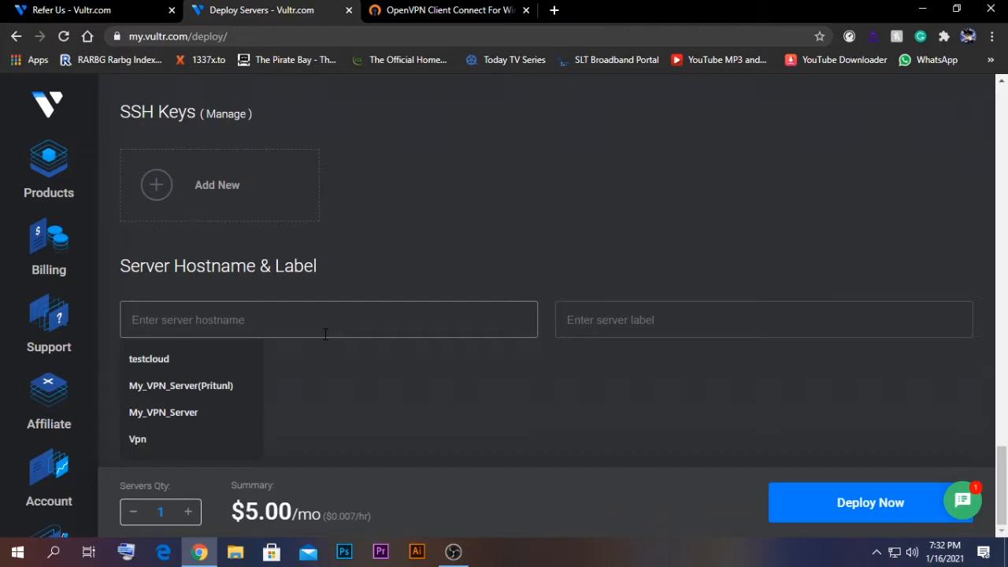
pyautogui.write('pri')
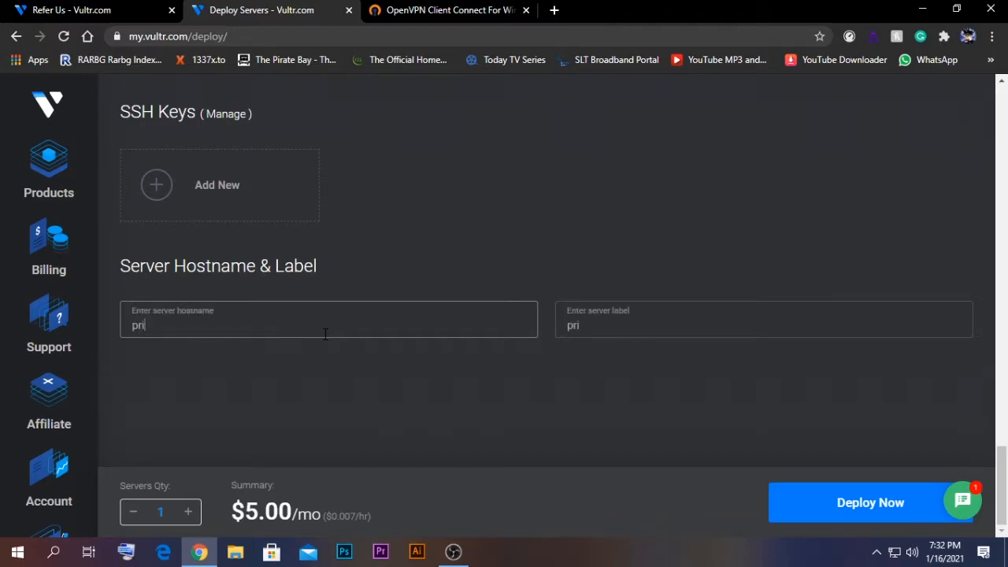
pyautogui.write('vpn')
# Step: Deploy the privpn server and, once it's running, open its actions menu
pyautogui.click(839, 510)
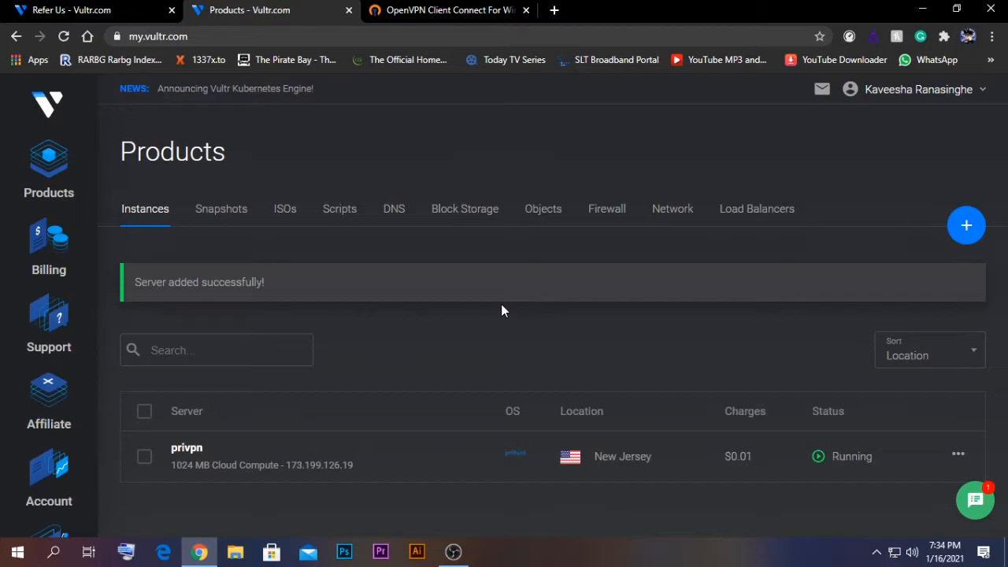
pyautogui.click(957, 460)
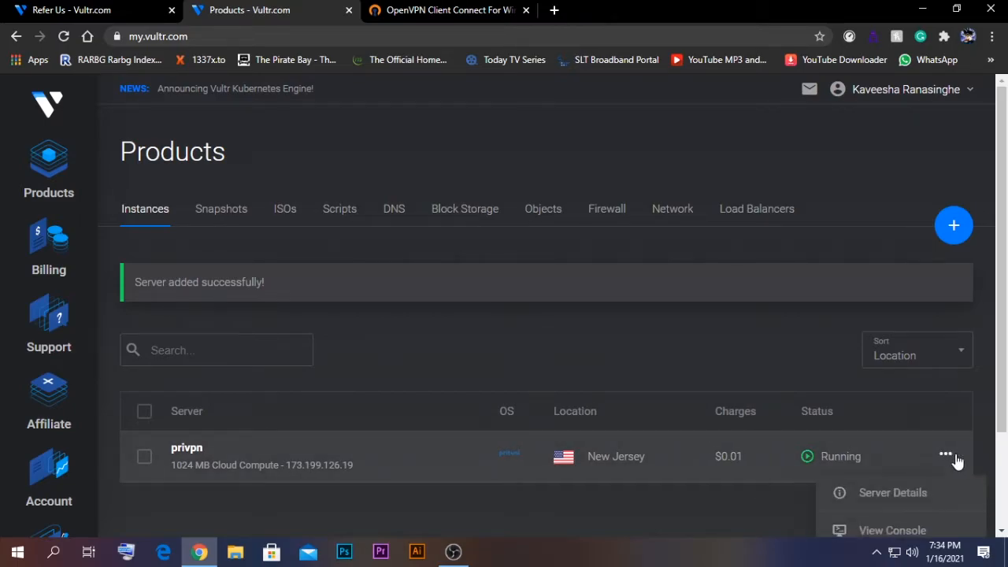
pyautogui.click(875, 503)
pyautogui.scroll(-1, 252, 359)
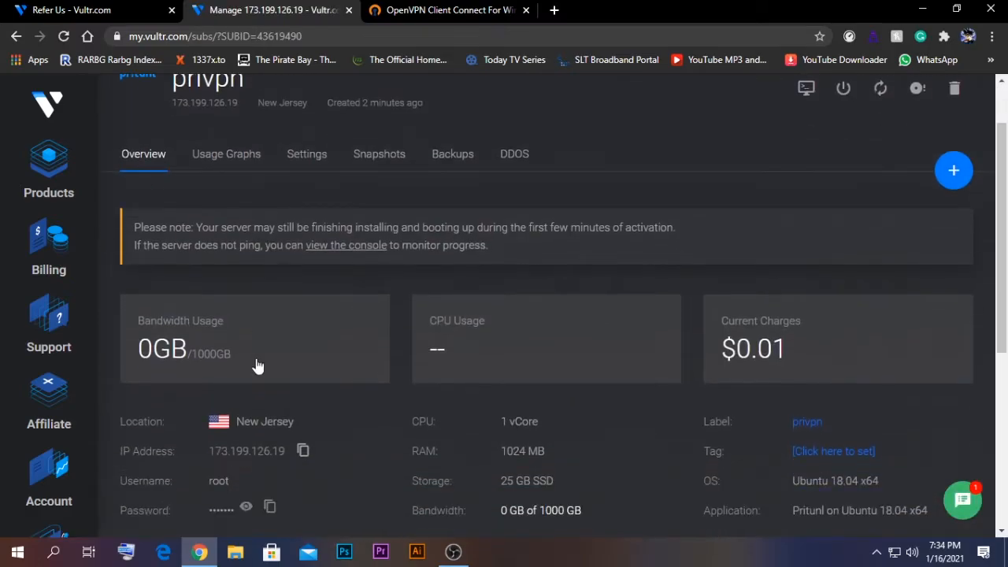
pyautogui.scroll(-1, 326, 360)
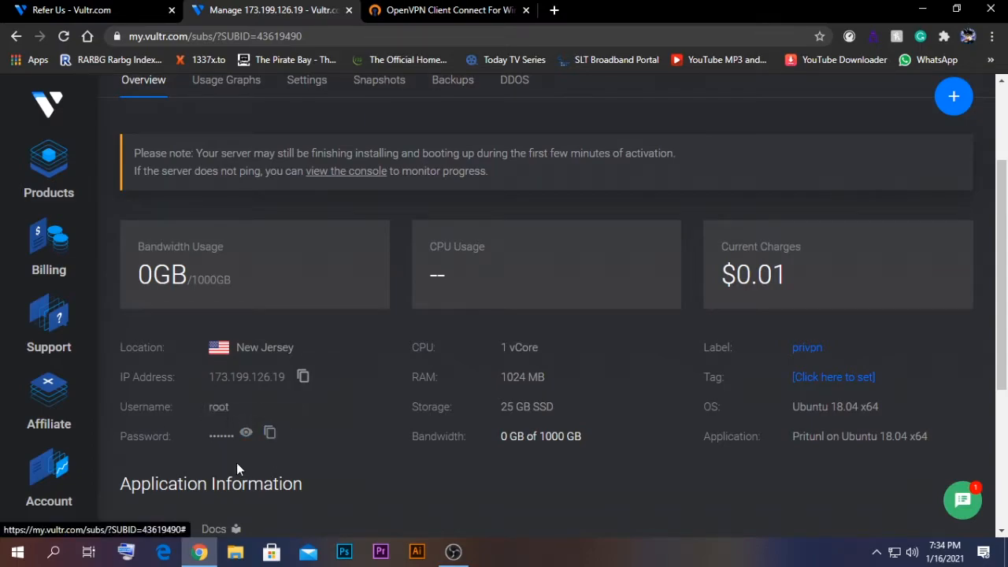
pyautogui.scroll(1, 345, 405)
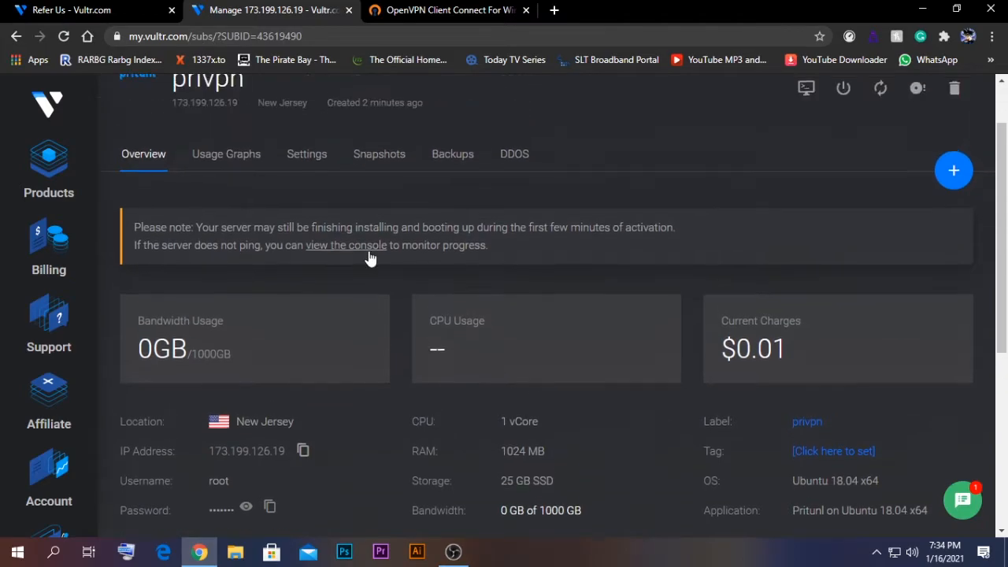
pyautogui.scroll(-1, 379, 401)
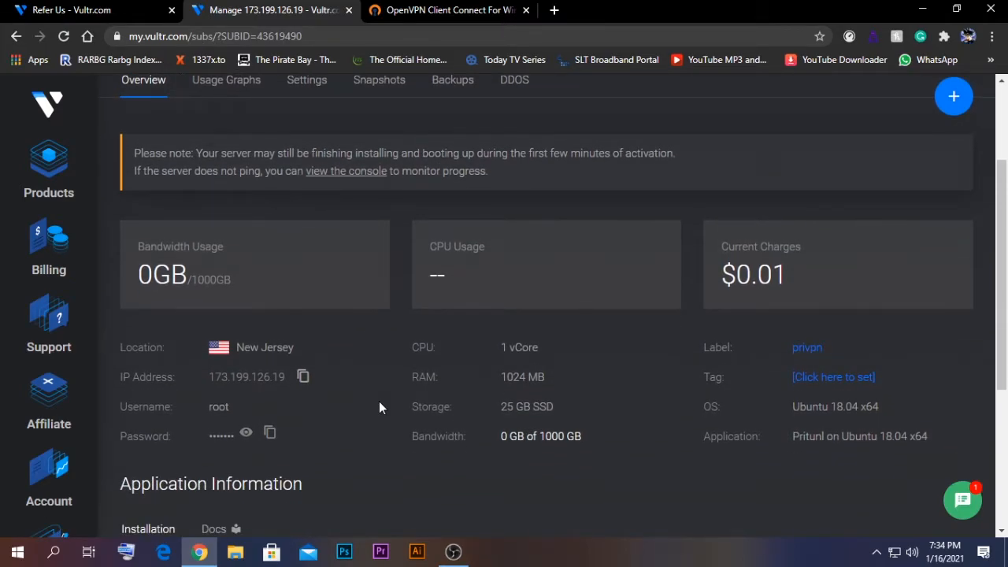
pyautogui.scroll(-2, 379, 403)
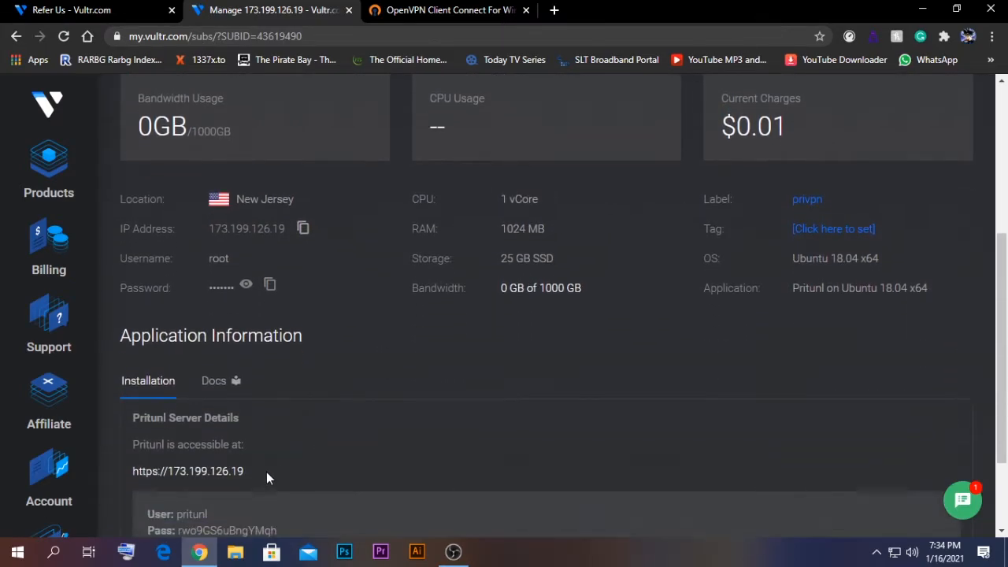
pyautogui.moveTo(259, 470); pyautogui.dragTo(131, 472)
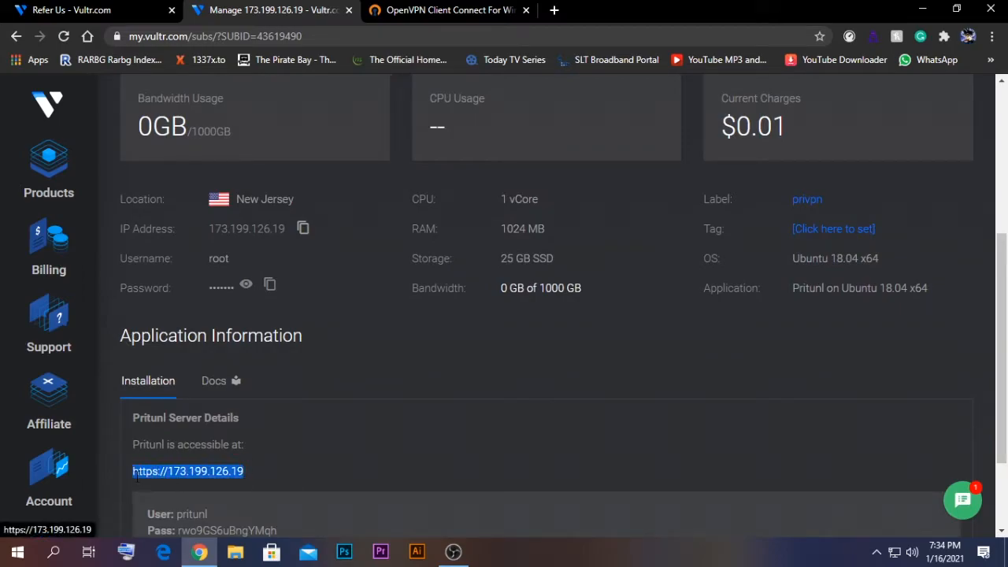
pyautogui.scroll(-1, 268, 441)
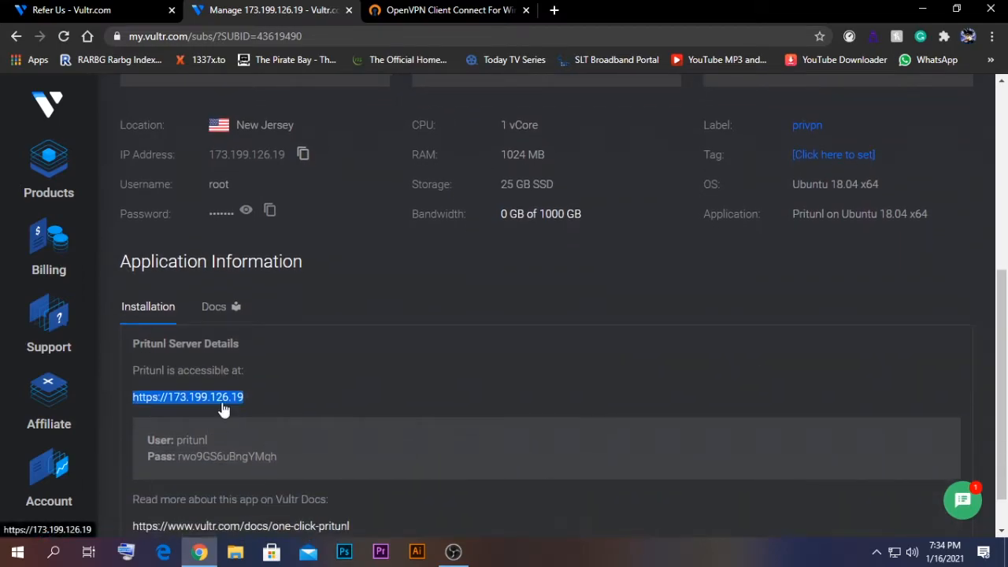
# Step: Copy the Pritunl server link and load it in a new Chrome tab
pyautogui.rightClick(197, 398)
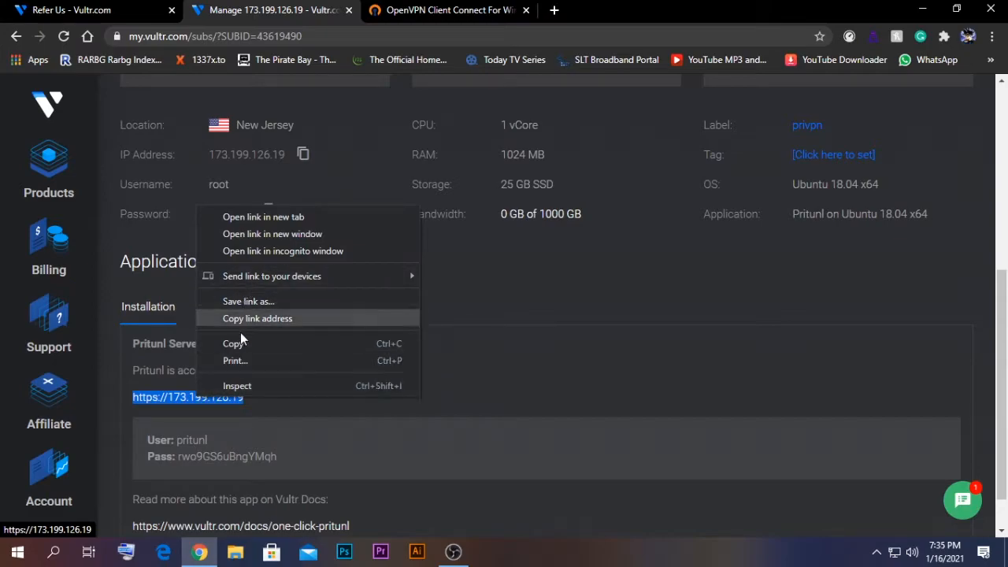
pyautogui.click(286, 348)
pyautogui.click(347, 348)
pyautogui.click(553, 10)
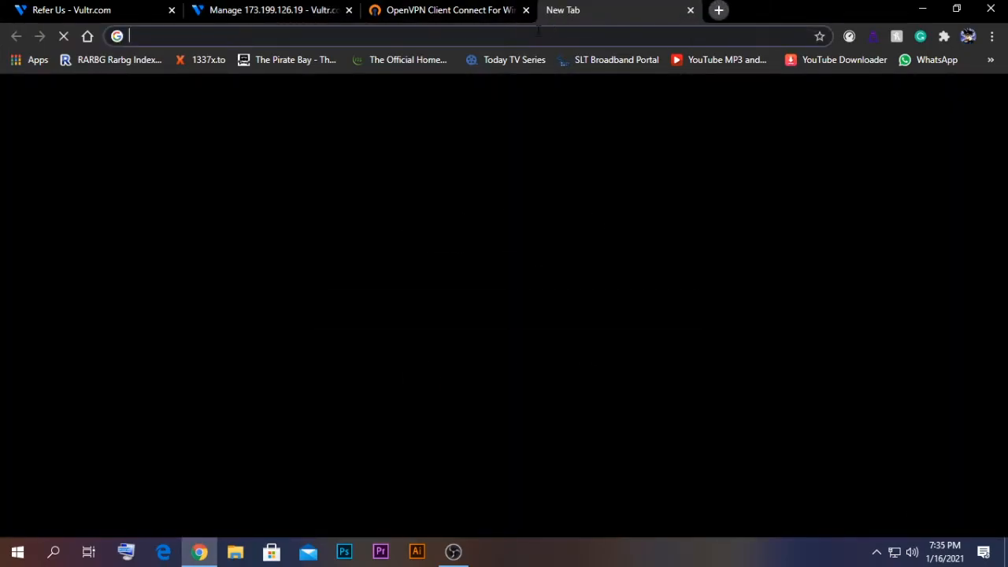
pyautogui.rightClick(537, 36)
pyautogui.click(571, 157)
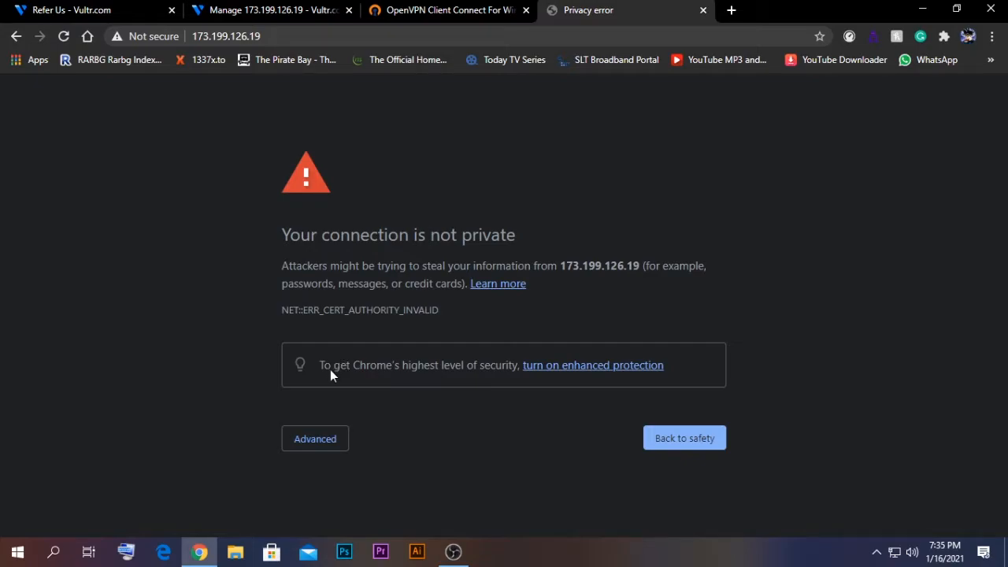
# Step: Get past the certificate warning by proceeding to the unsafe Pritunl site
pyautogui.click(297, 444)
pyautogui.scroll(-1, 321, 426)
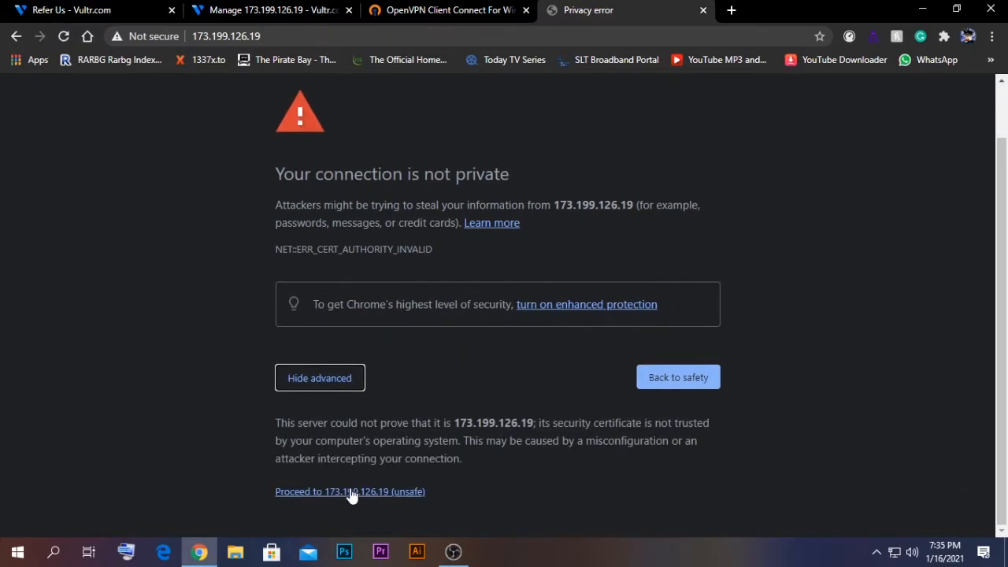
pyautogui.click(352, 491)
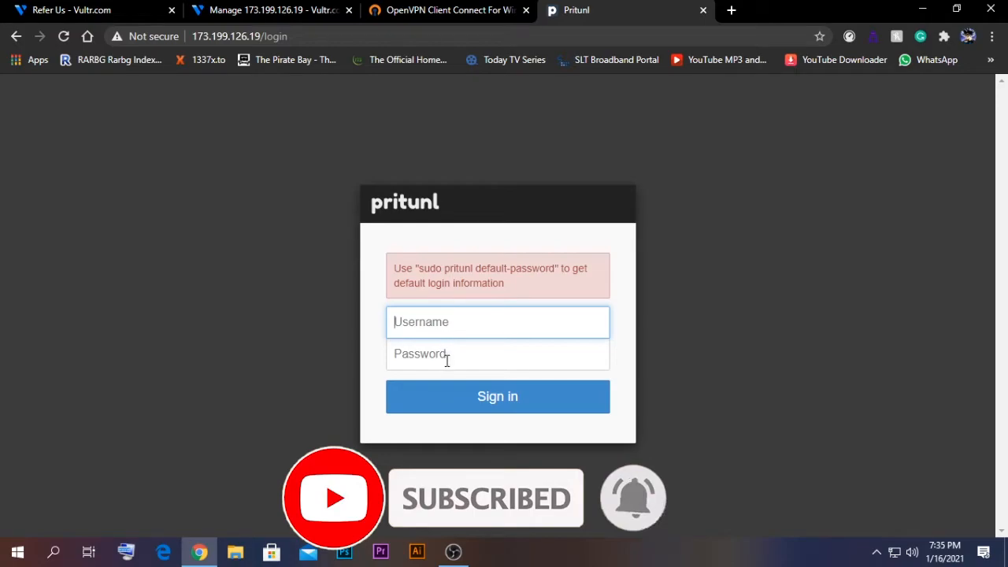
pyautogui.click(265, 8)
pyautogui.scroll(-1, 285, 254)
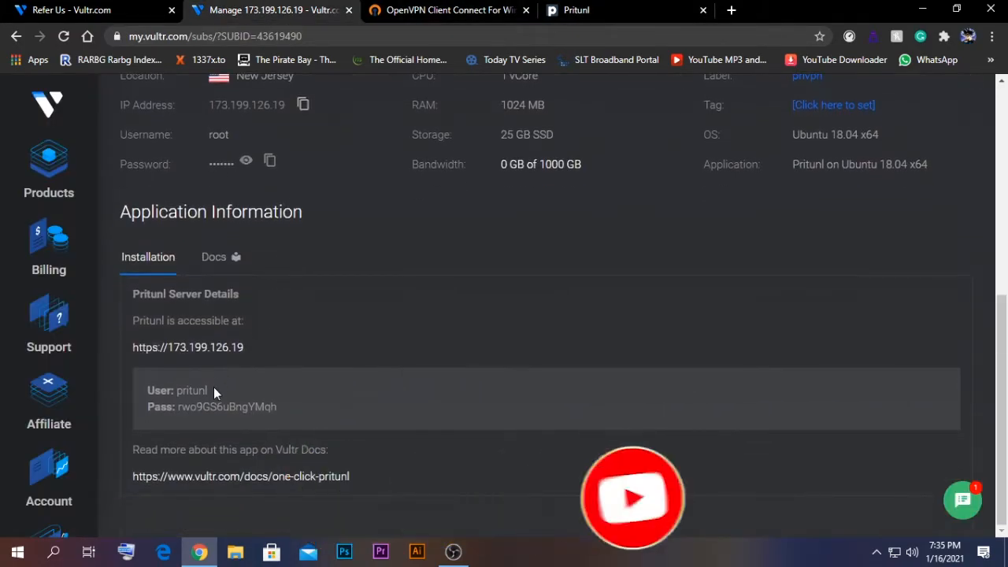
pyautogui.doubleClick(192, 390)
pyautogui.rightClick(183, 396)
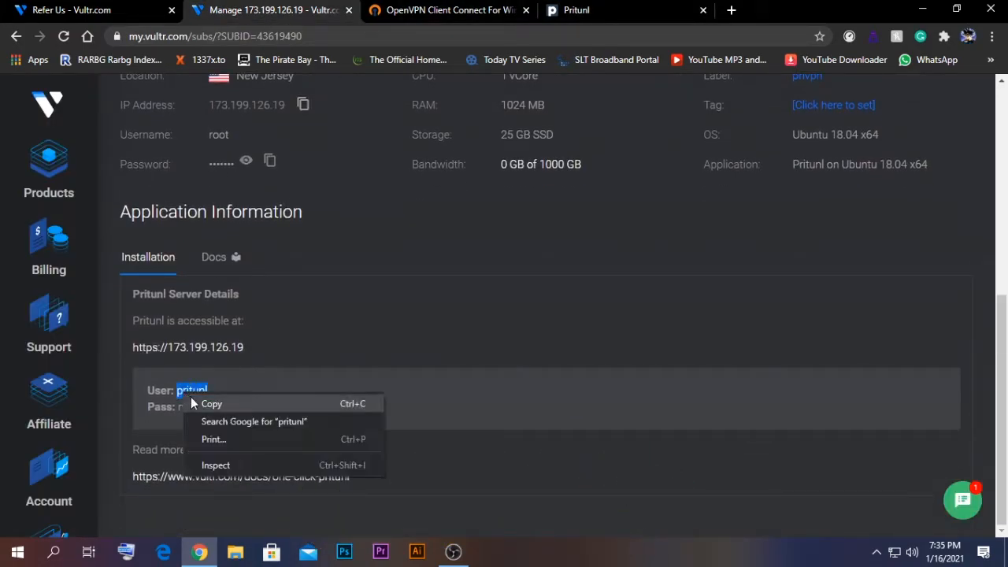
pyautogui.click(211, 403)
pyautogui.click(576, 9)
pyautogui.rightClick(425, 322)
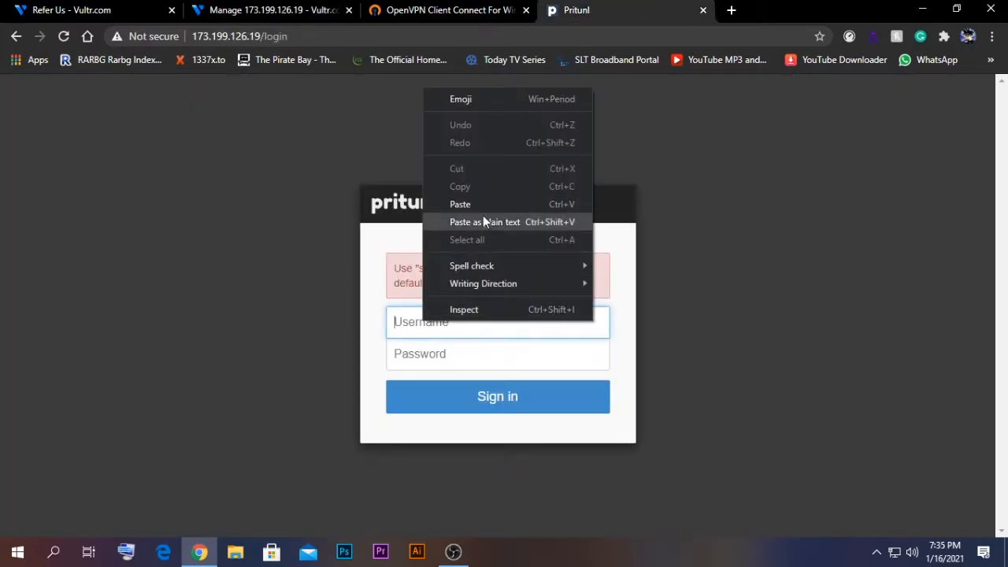
pyautogui.click(463, 204)
# Step: Copy the default password from Vultr into the login form and sign in
pyautogui.click(268, 9)
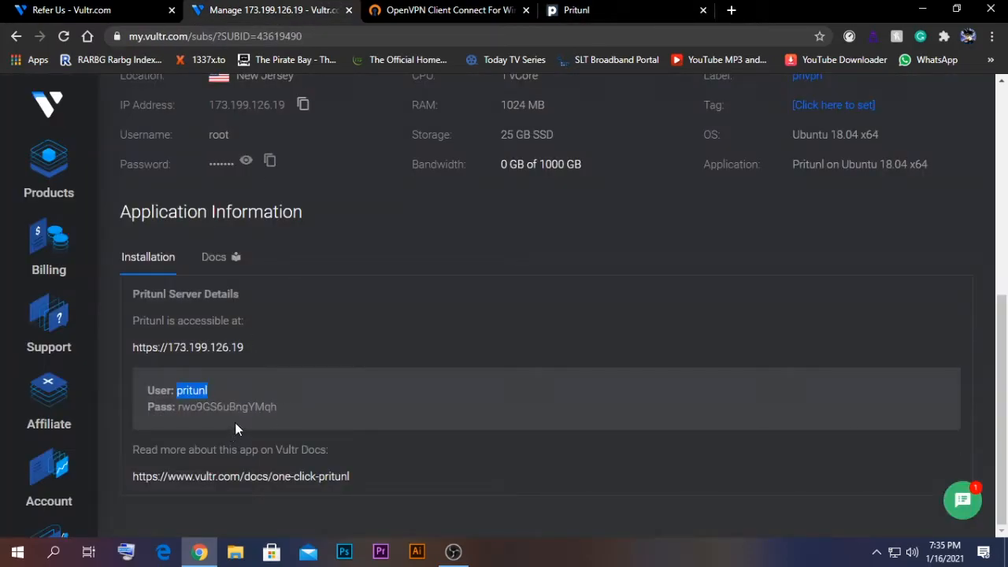
pyautogui.click(273, 406)
pyautogui.moveTo(271, 409); pyautogui.dragTo(182, 412)
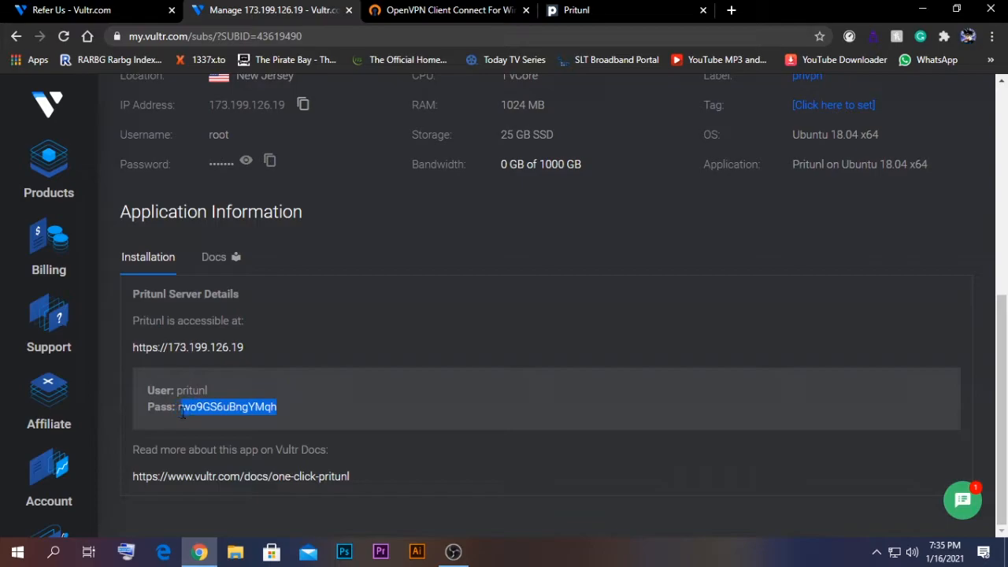
pyautogui.rightClick(206, 410)
pyautogui.click(229, 419)
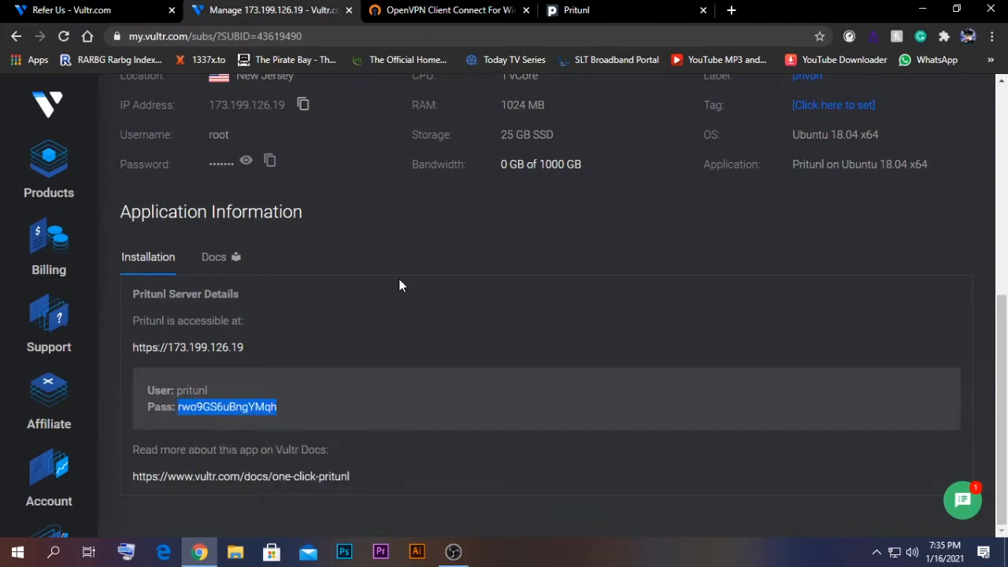
pyautogui.click(640, 9)
pyautogui.rightClick(450, 363)
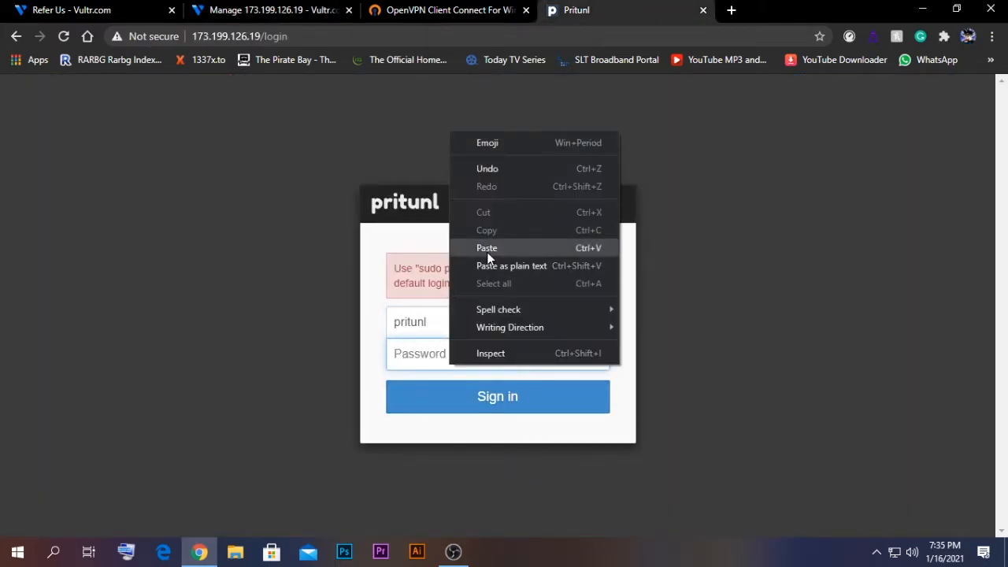
pyautogui.click(487, 248)
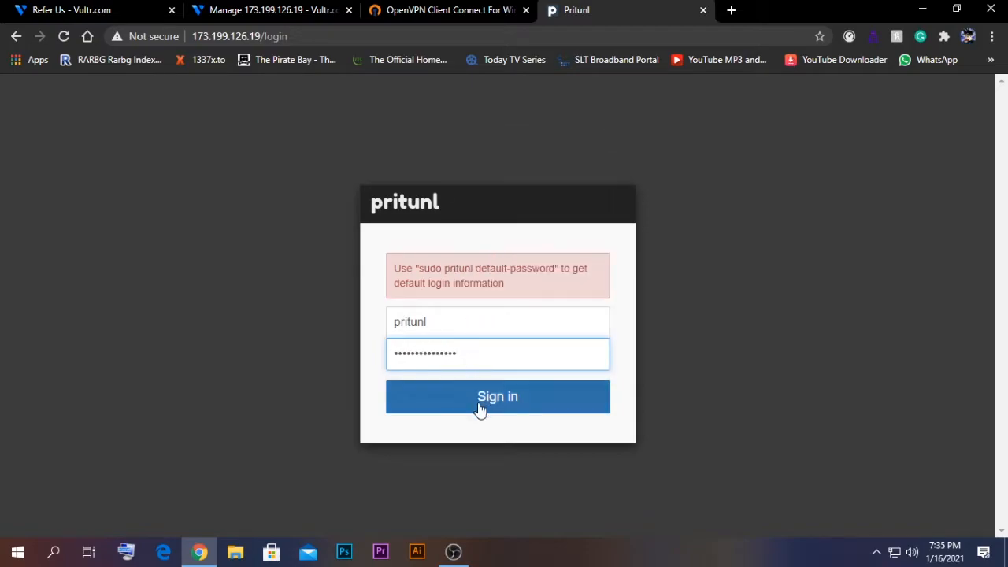
pyautogui.click(425, 390)
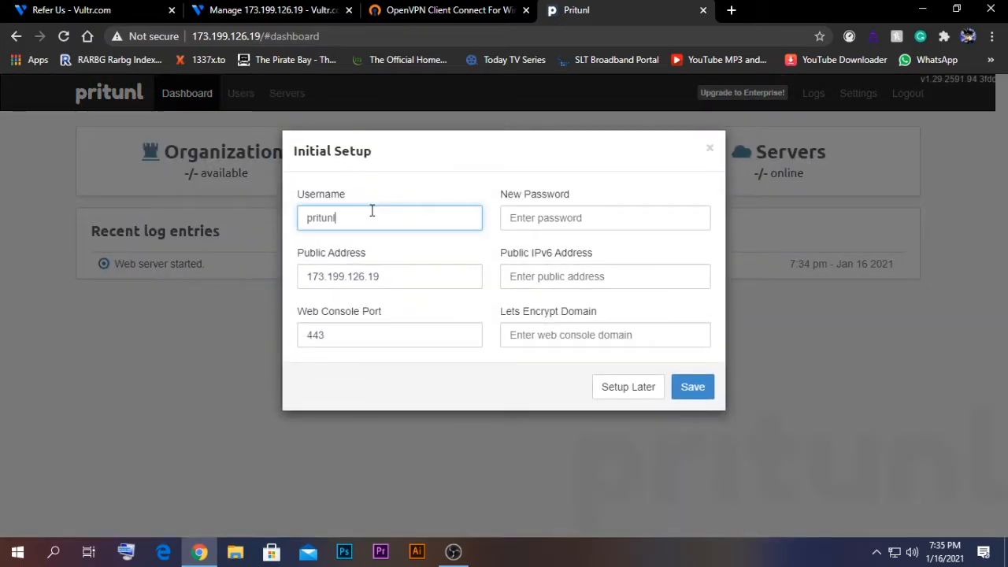
# Step: Change the admin username to home, set a new password, and save the setup
pyautogui.doubleClick(323, 209)
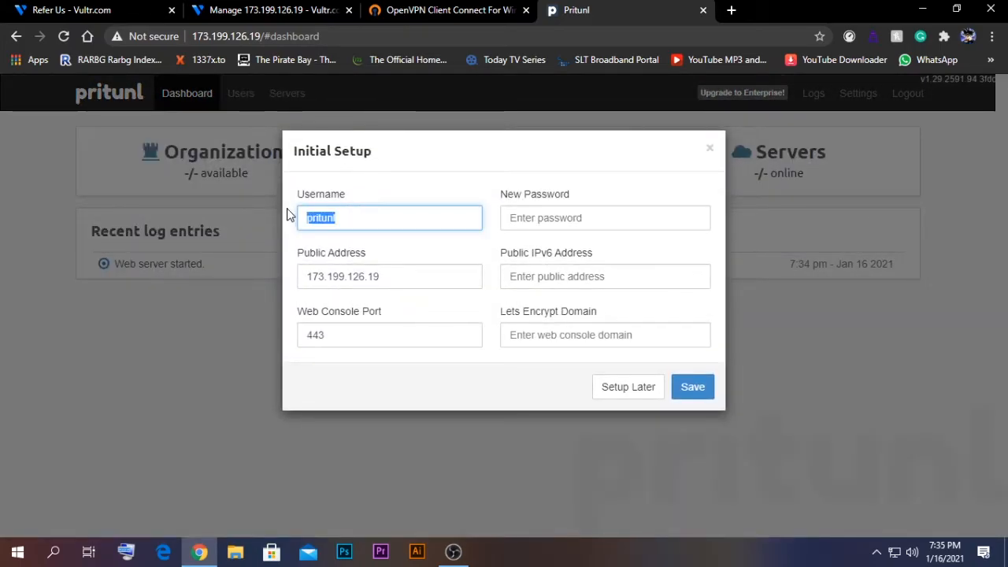
pyautogui.write('home')
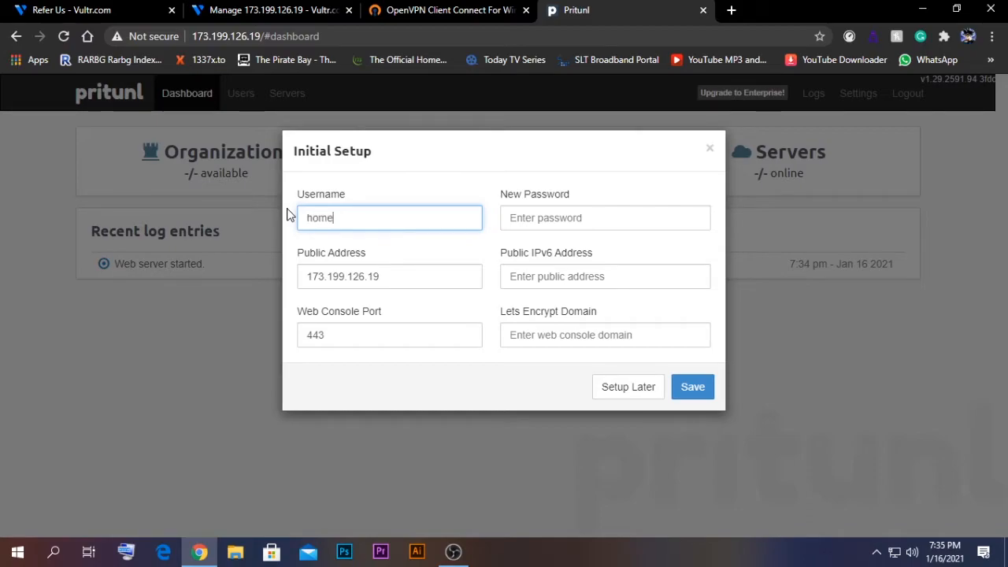
pyautogui.click(539, 218)
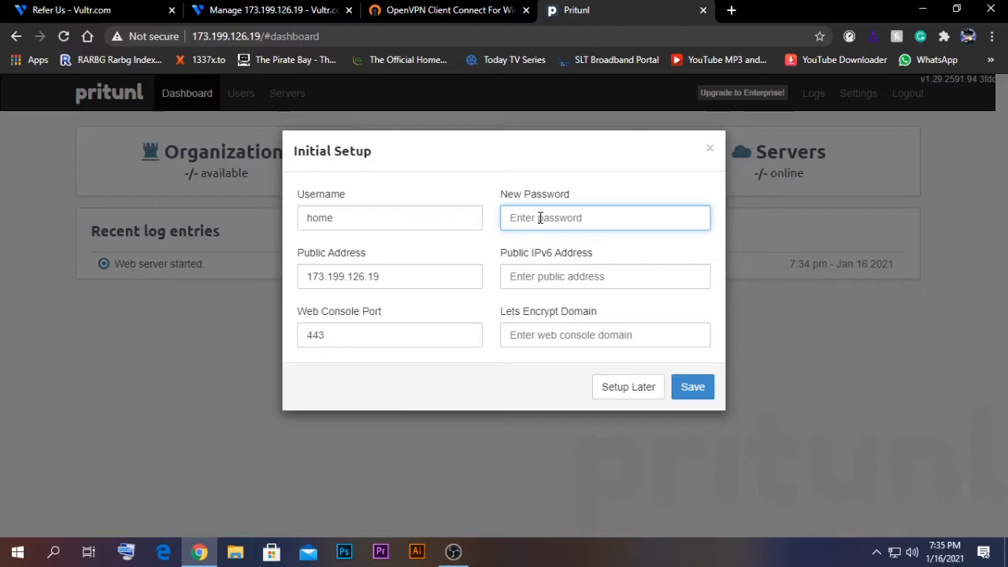
pyautogui.write('•••••')
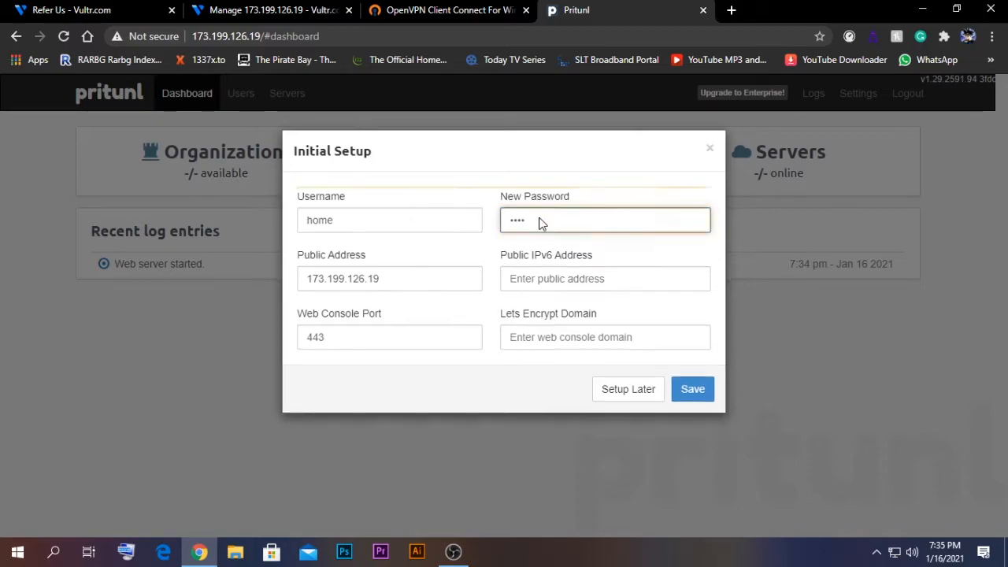
pyautogui.write('•••')
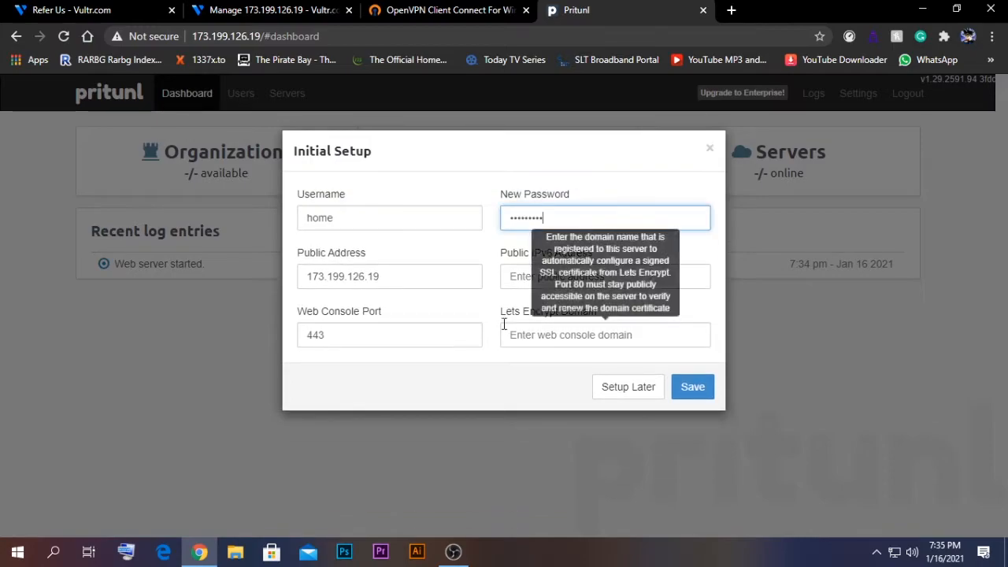
pyautogui.click(418, 278)
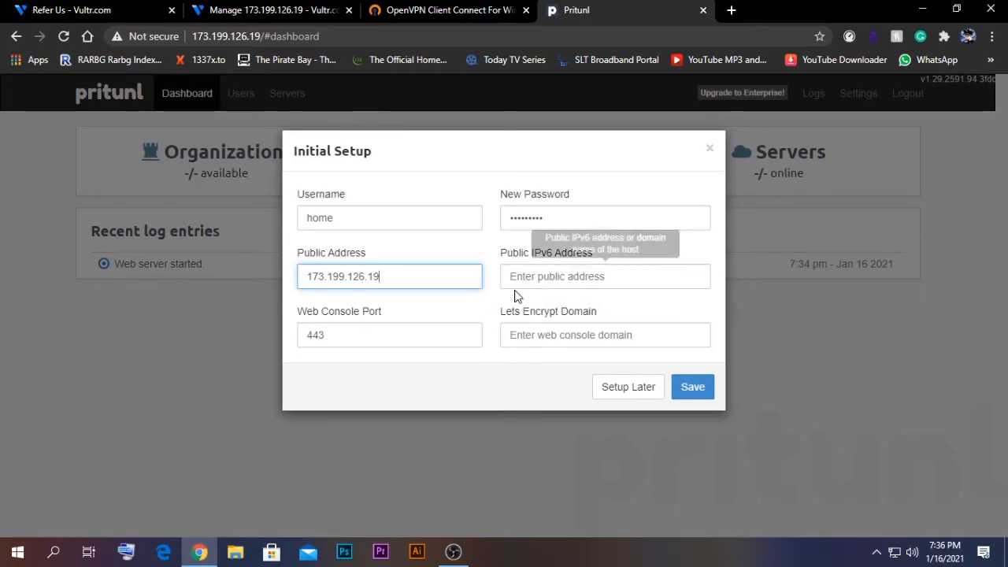
pyautogui.click(704, 392)
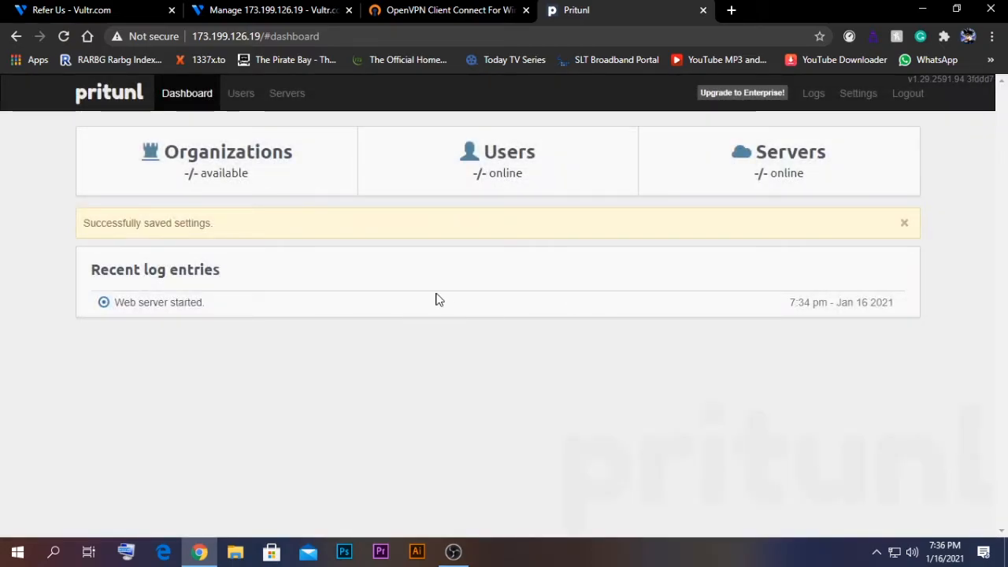
# Step: Log out, then log back in as home with the new password
pyautogui.click(907, 94)
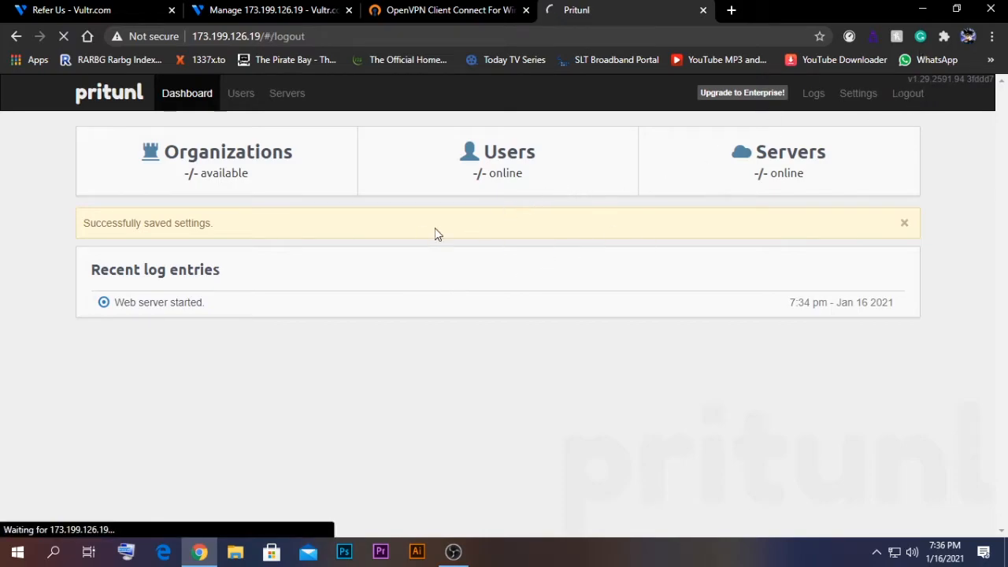
pyautogui.write('home')
pyautogui.press('Tab')
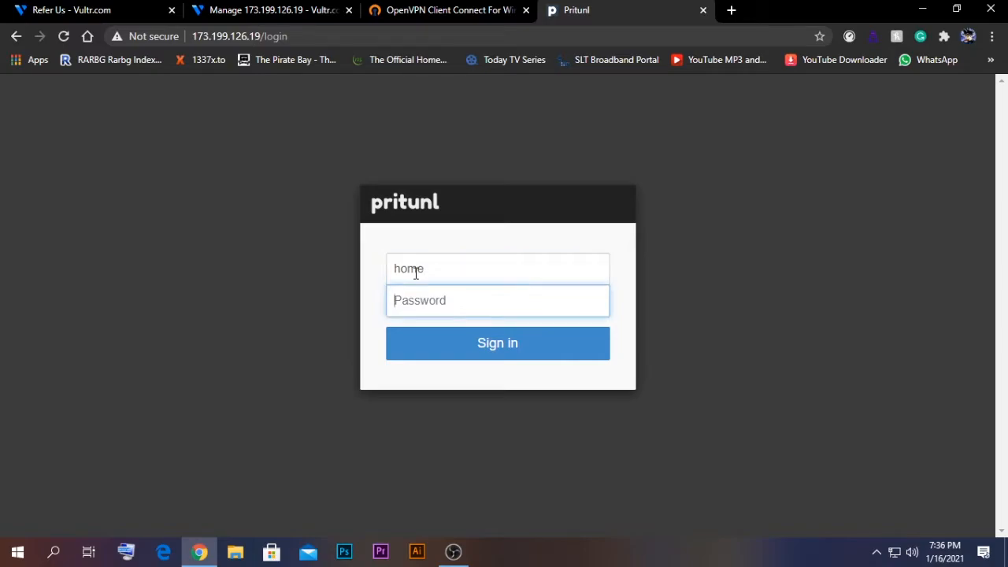
pyautogui.write('••')
pyautogui.press('Return')
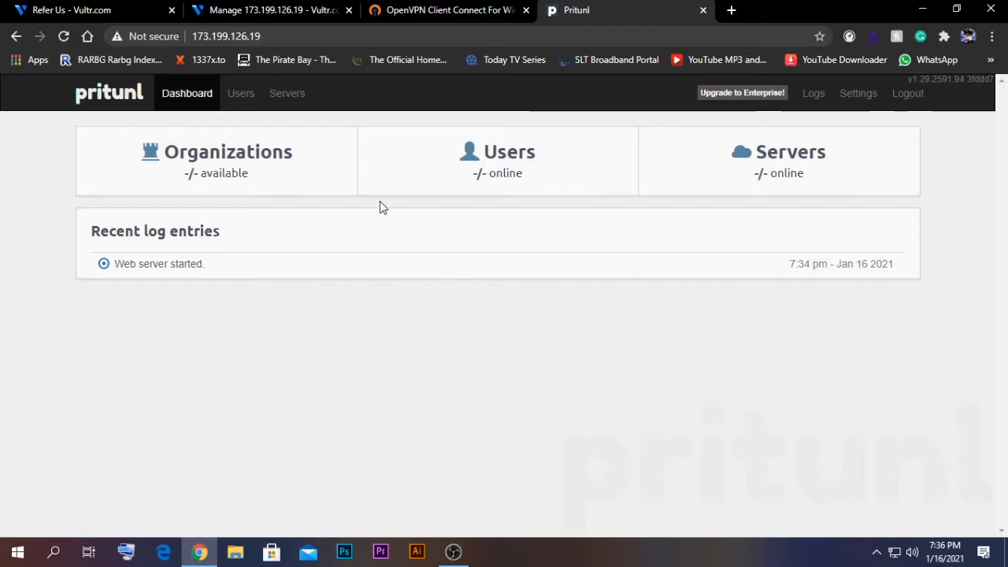
# Step: Create a new organization named home1 on the Users page
pyautogui.click(240, 93)
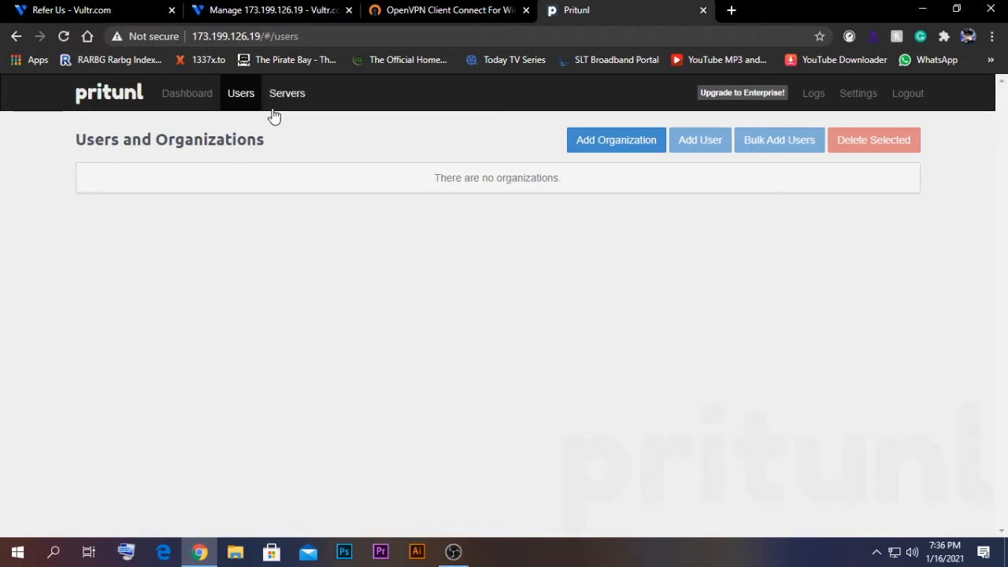
pyautogui.click(607, 157)
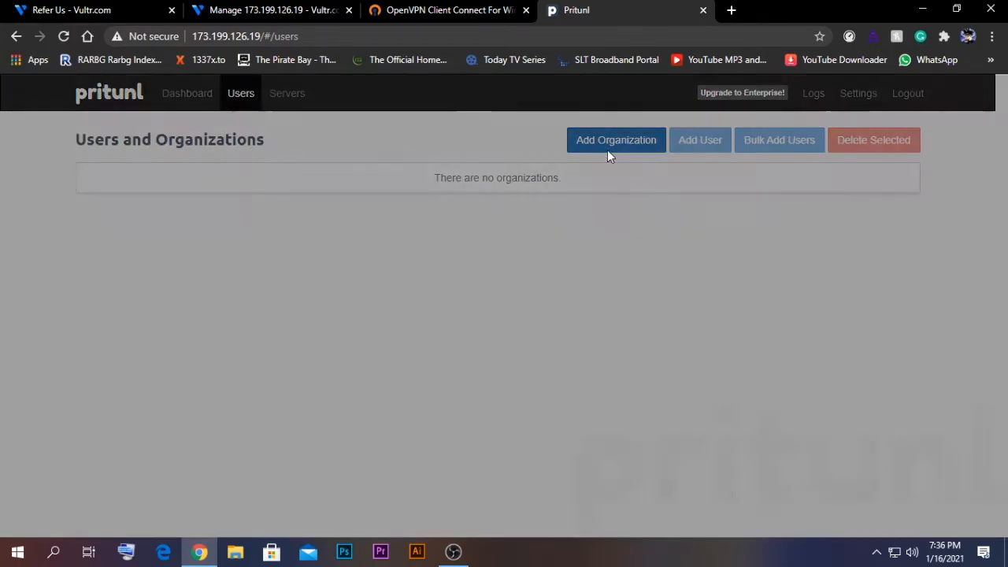
pyautogui.write('home1')
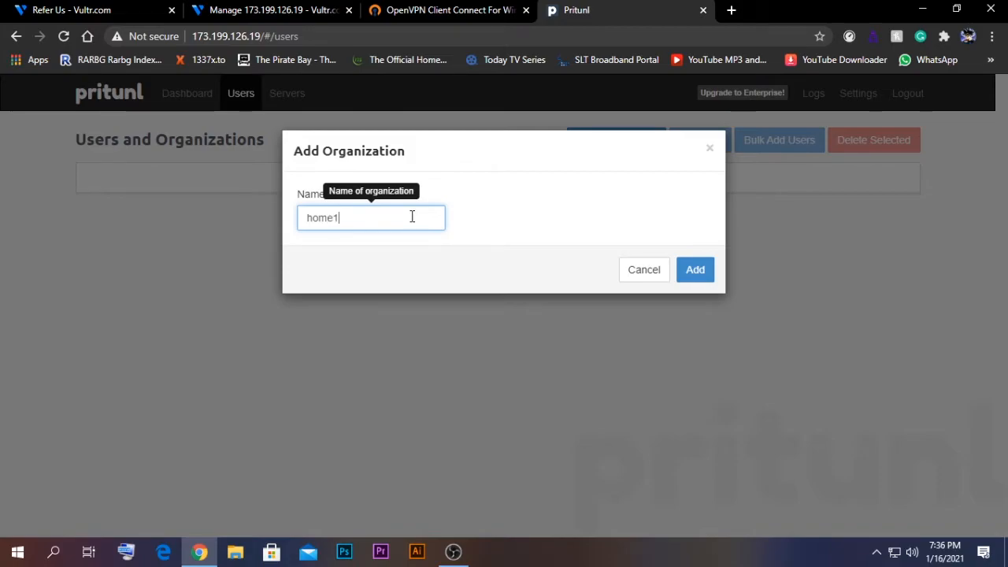
pyautogui.click(695, 276)
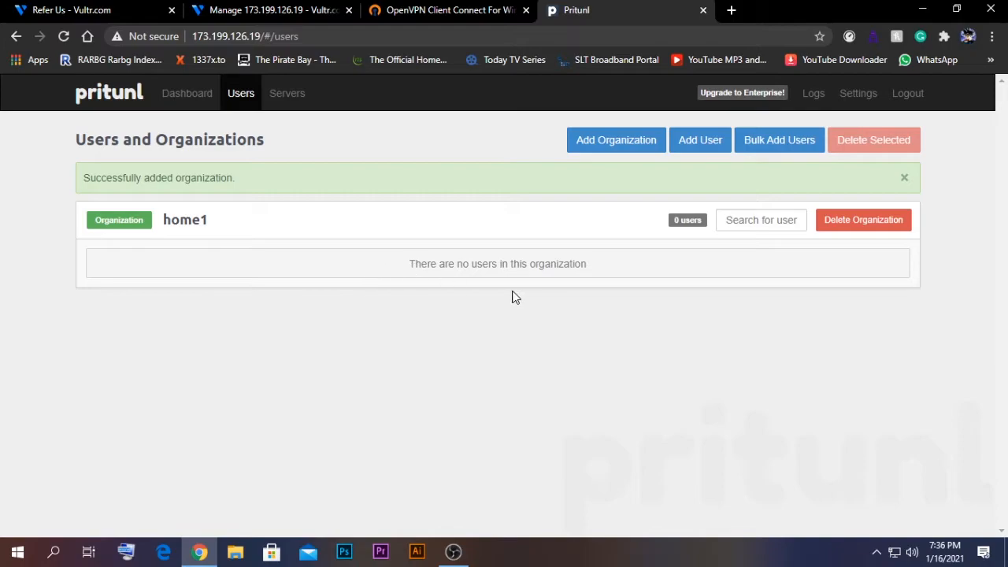
# Step: Add user vpn1 to home1 with a PIN set
pyautogui.click(696, 142)
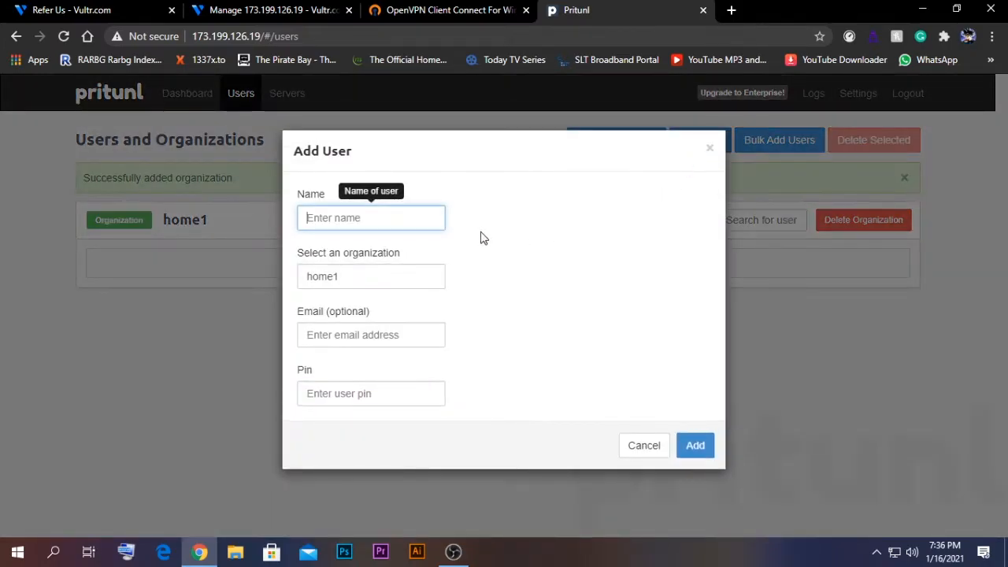
pyautogui.write('vpn1')
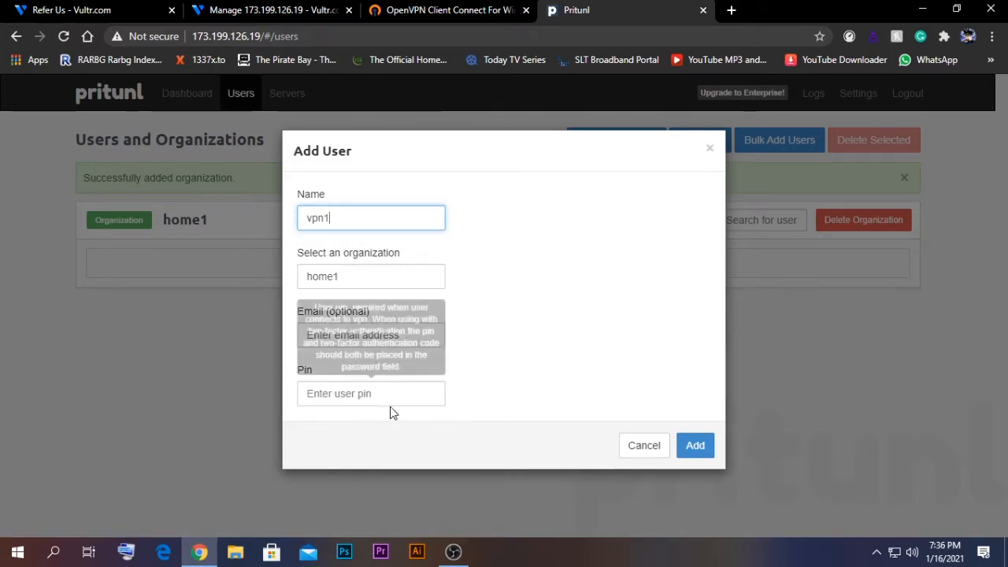
pyautogui.click(412, 386)
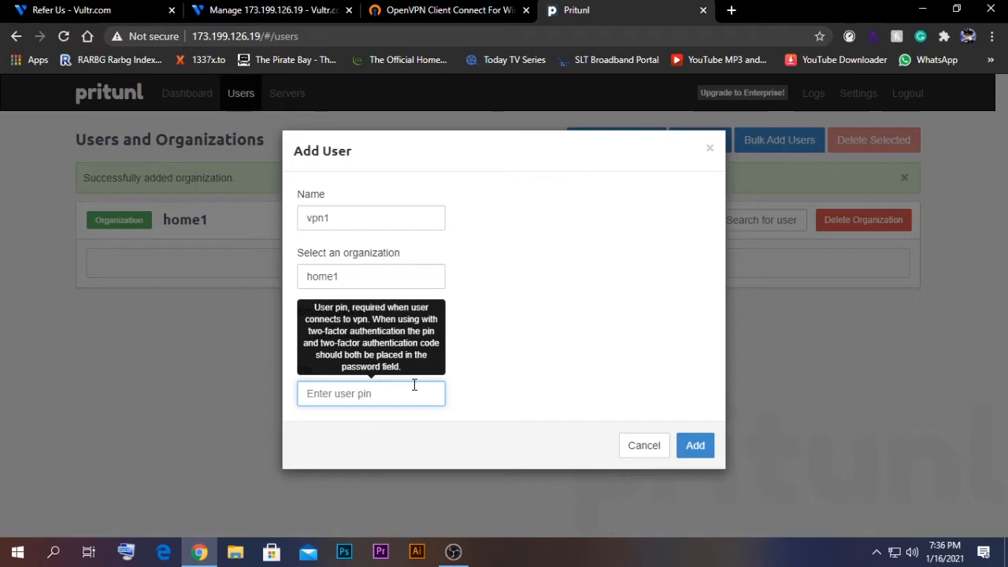
pyautogui.write('12')
pyautogui.click(690, 456)
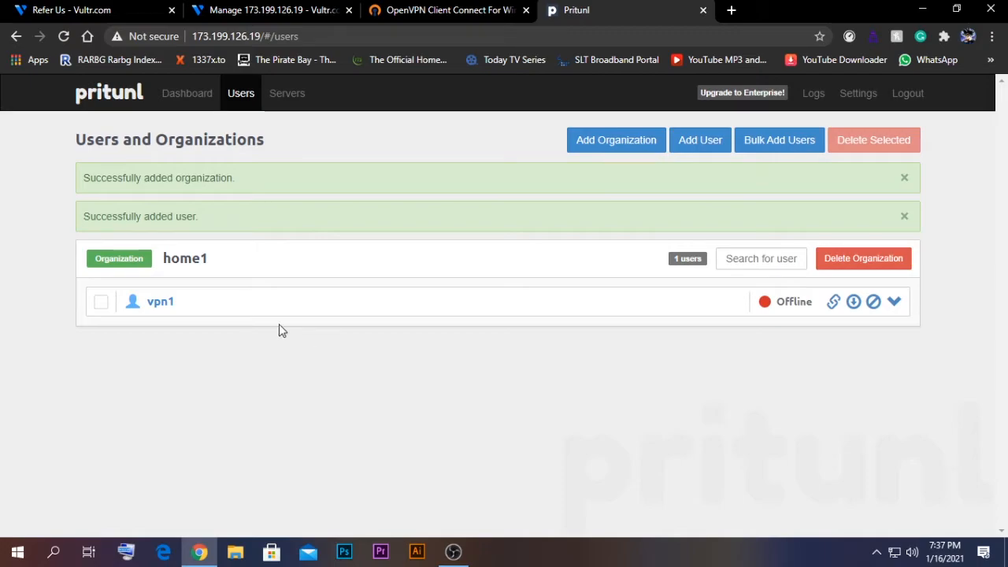
# Step: Start a new server on the Servers page, named homevpns
pyautogui.click(282, 110)
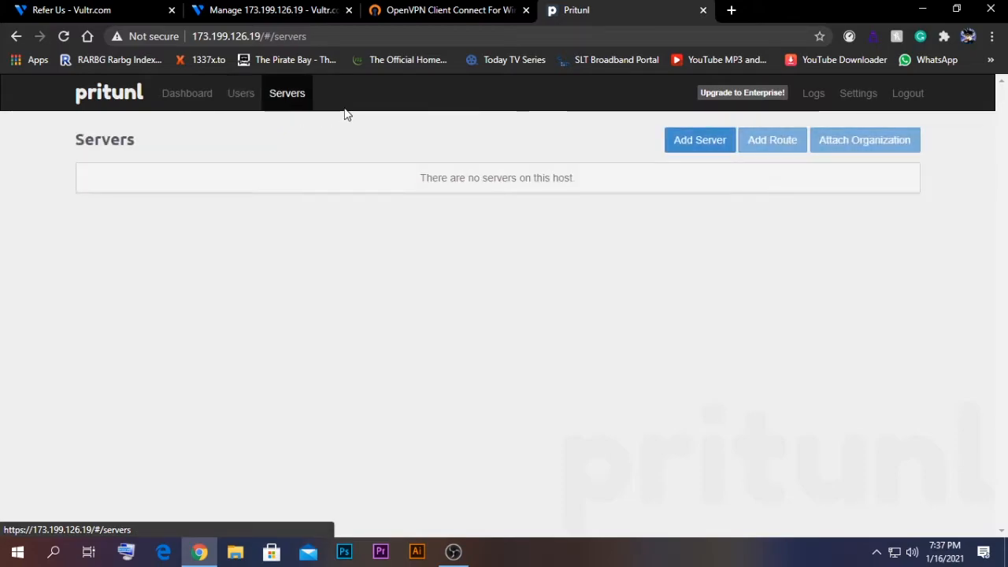
pyautogui.click(700, 143)
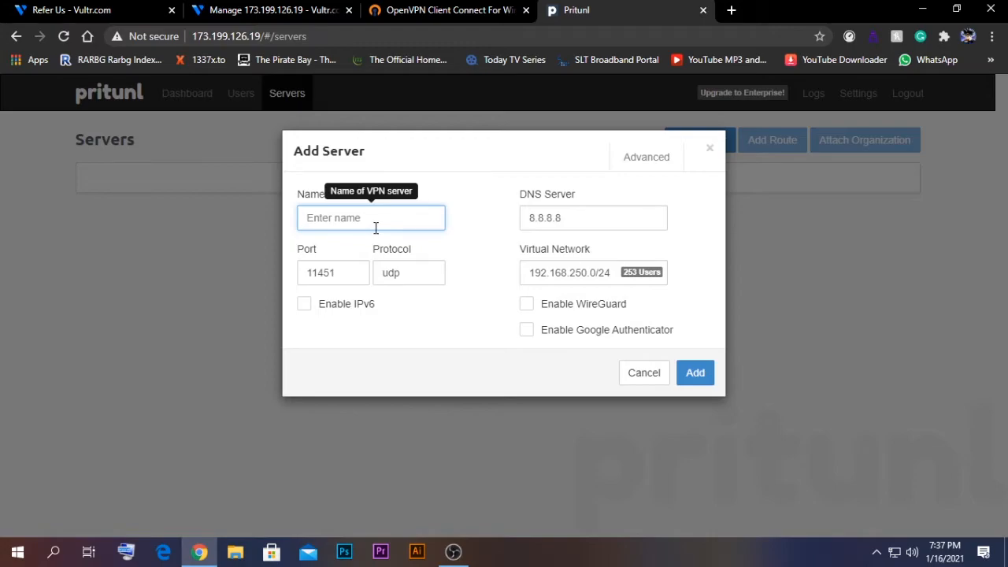
pyautogui.write('ho')
# Step: Review the advanced server options and add homevpns with defaults on port 11451/udp
pyautogui.click(642, 158)
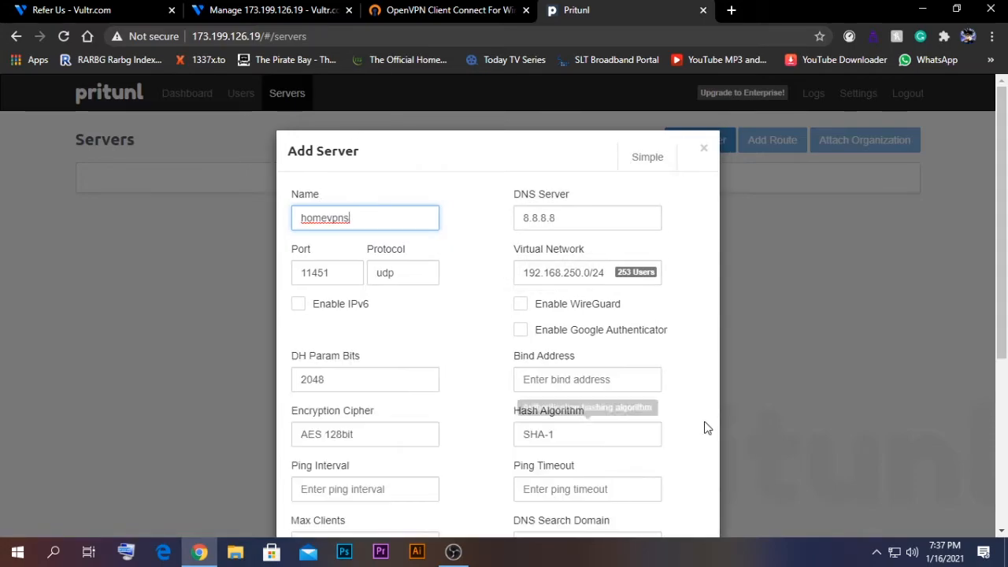
pyautogui.scroll(-3, 601, 407)
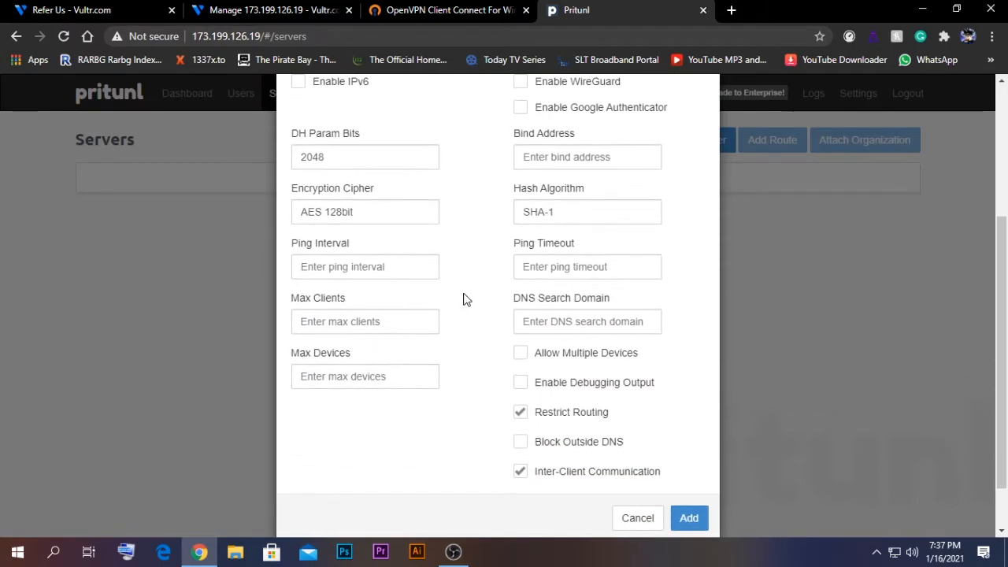
pyautogui.scroll(3, 465, 297)
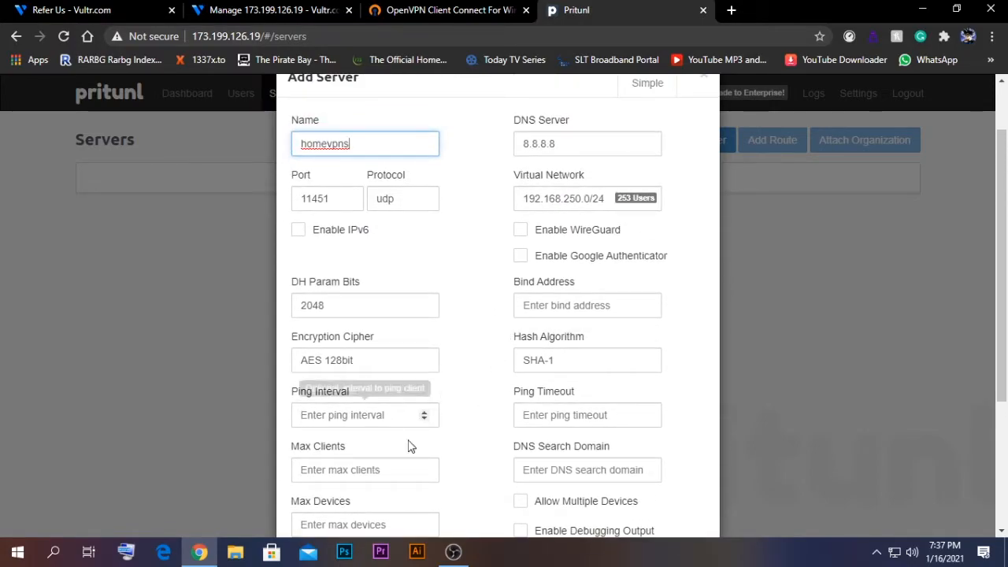
pyautogui.scroll(-3, 470, 446)
pyautogui.scroll(3, 475, 446)
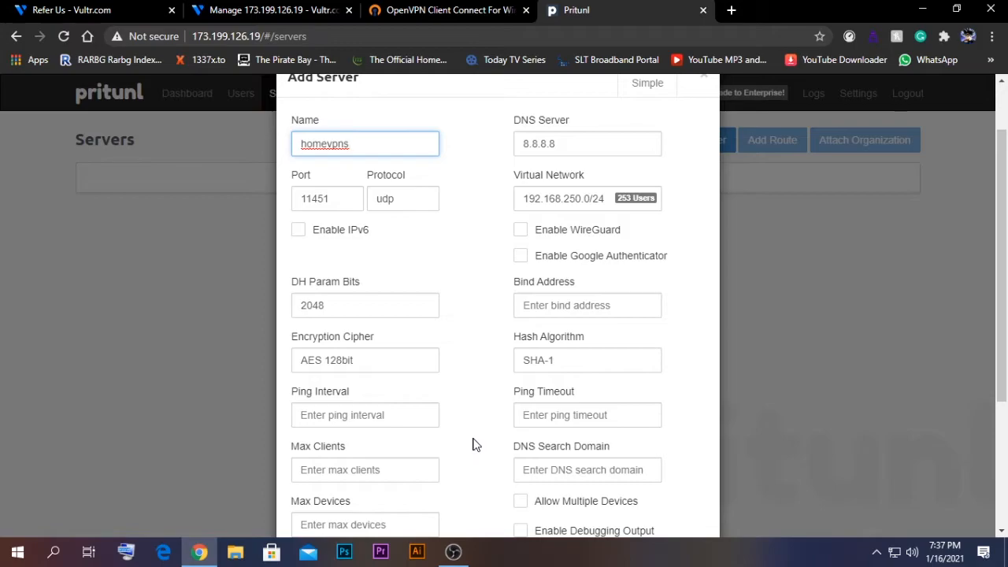
pyautogui.scroll(1, 472, 444)
pyautogui.scroll(-2, 477, 371)
pyautogui.scroll(-1, 504, 378)
pyautogui.scroll(-1, 476, 405)
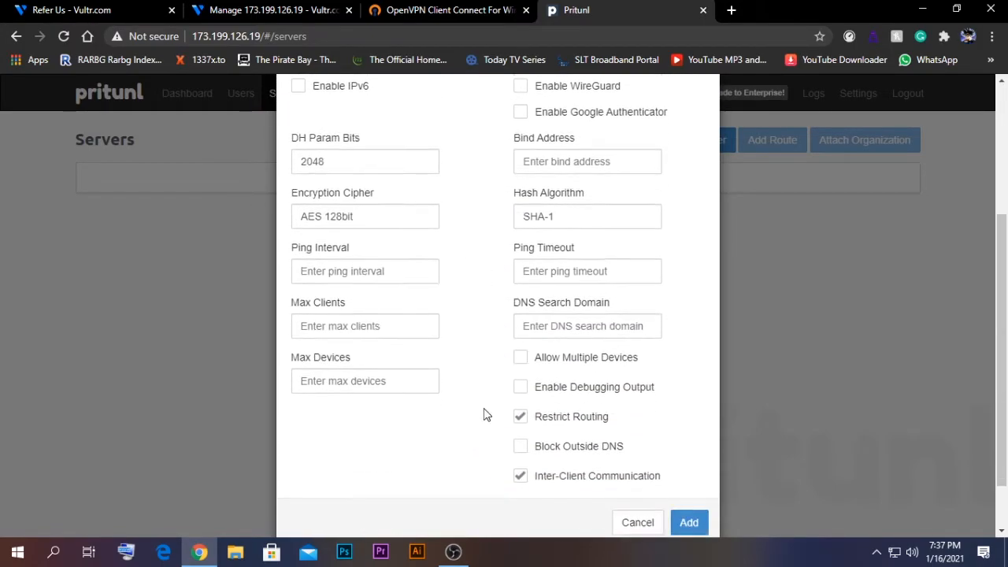
pyautogui.scroll(-2, 468, 421)
pyautogui.scroll(4, 472, 315)
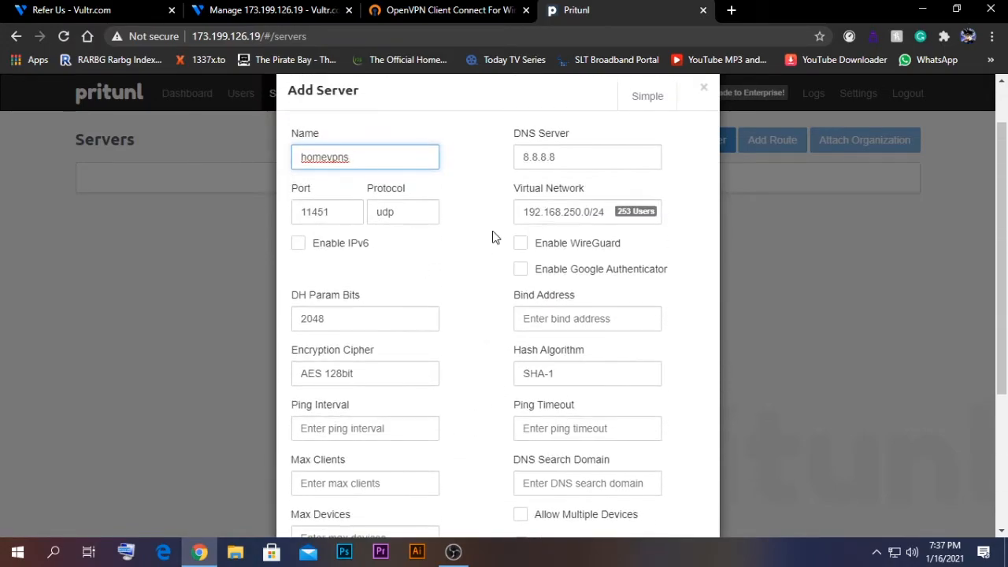
pyautogui.scroll(-4, 692, 441)
pyautogui.click(697, 459)
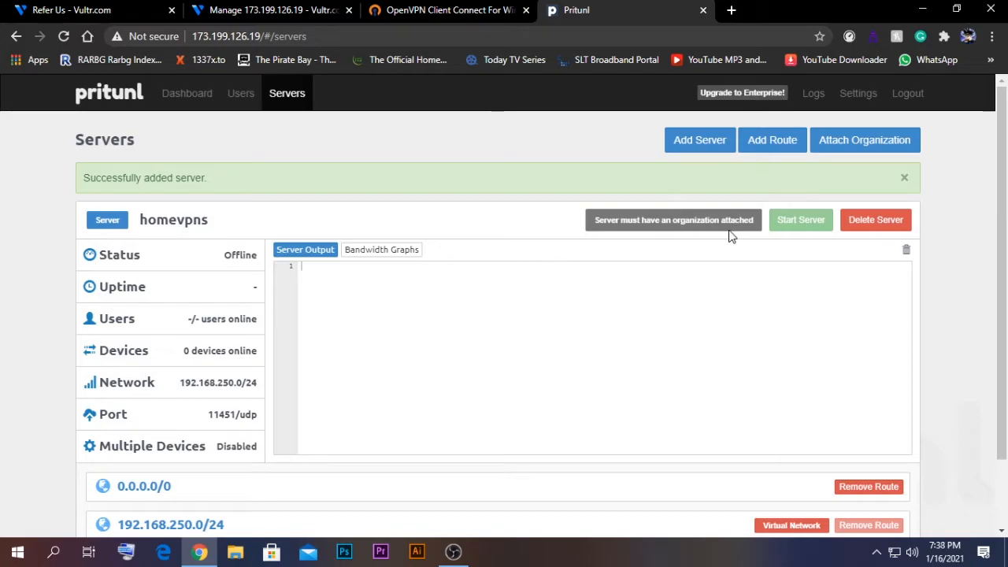
# Step: Attach organization home1 to server homevpns, then start the server
pyautogui.click(846, 154)
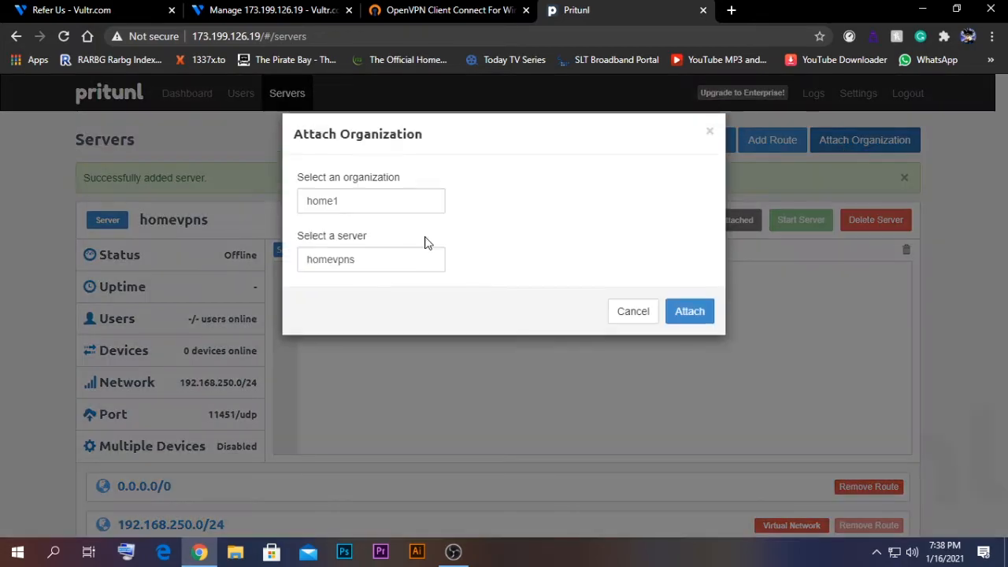
pyautogui.click(376, 221)
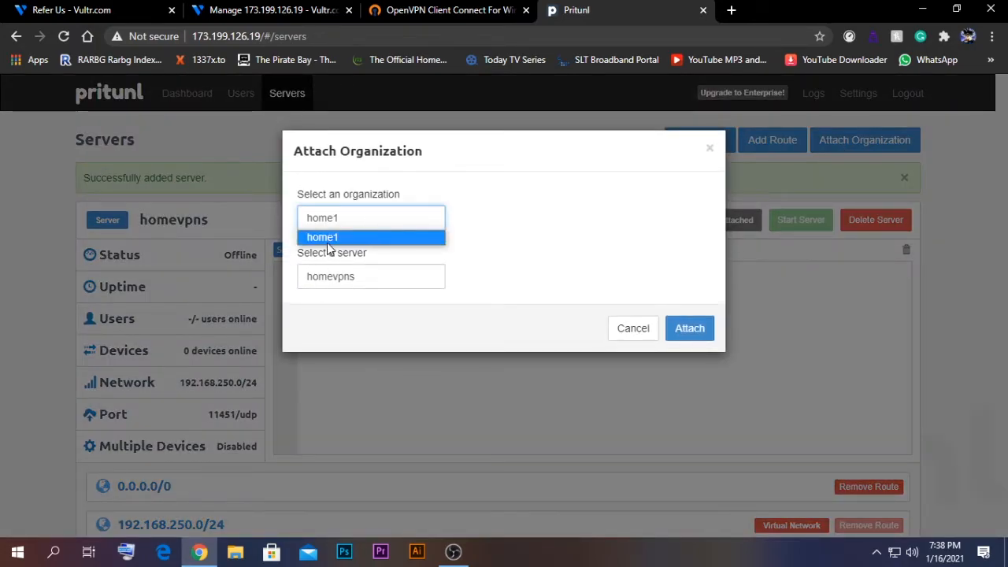
pyautogui.click(517, 276)
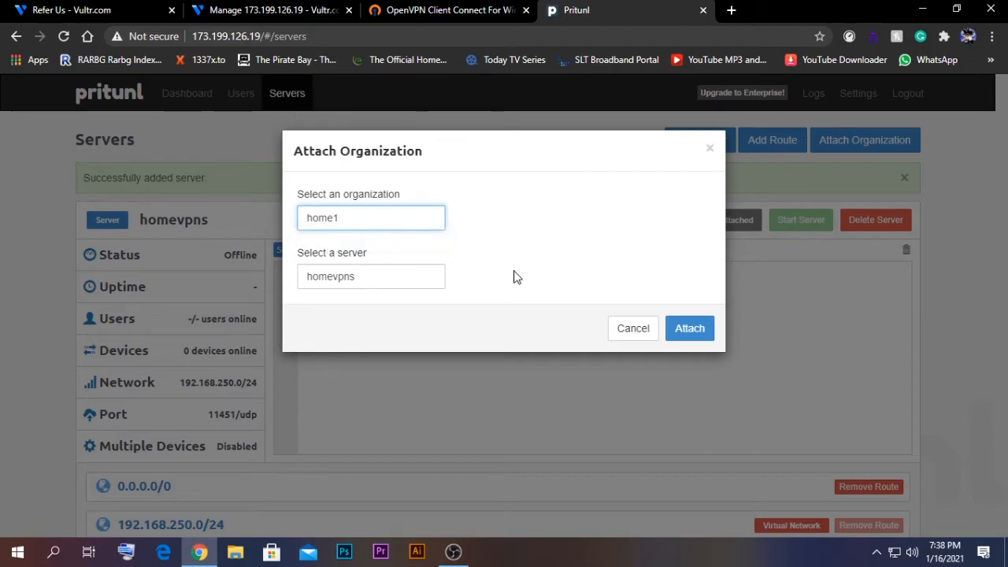
pyautogui.click(378, 286)
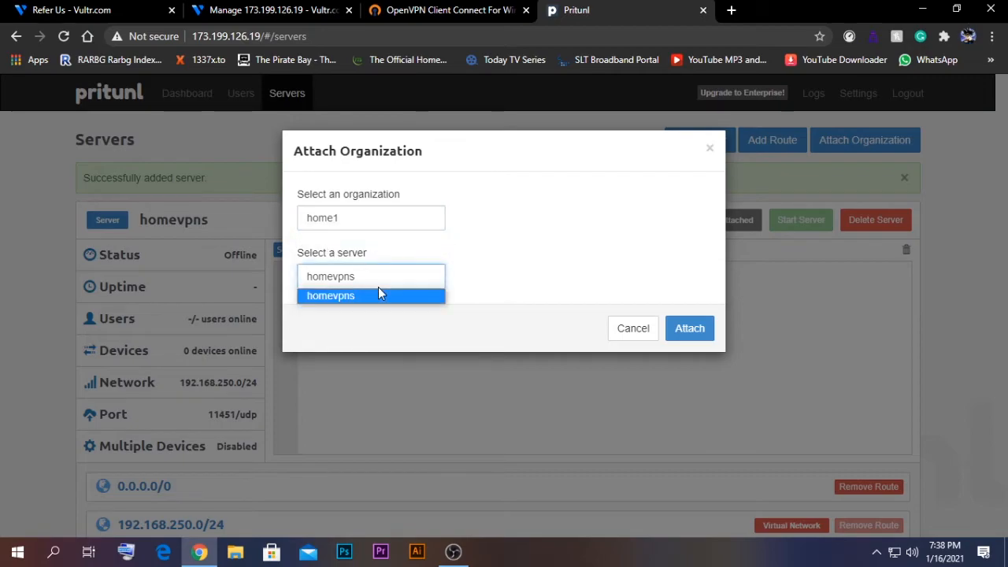
pyautogui.click(513, 274)
pyautogui.click(708, 327)
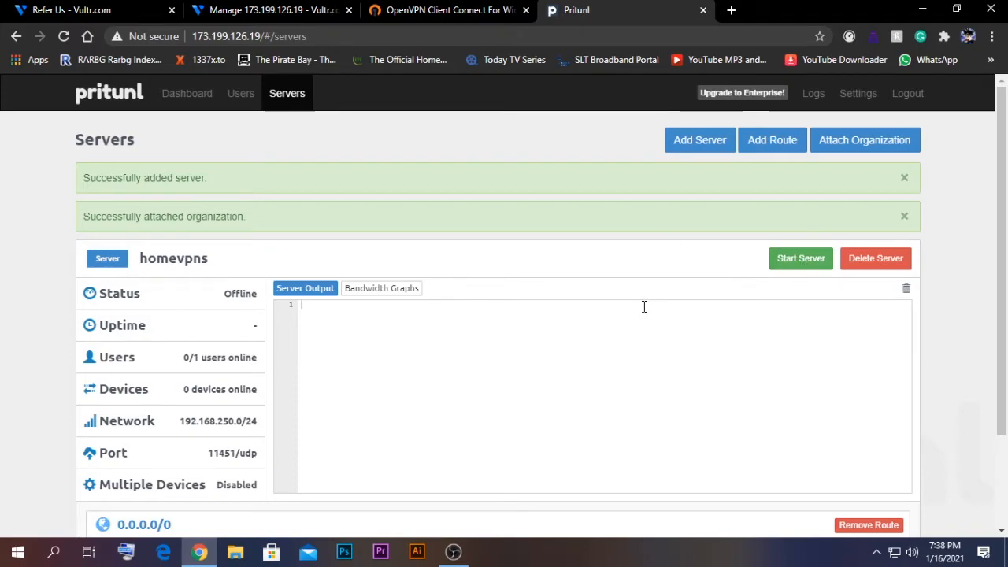
pyautogui.click(799, 266)
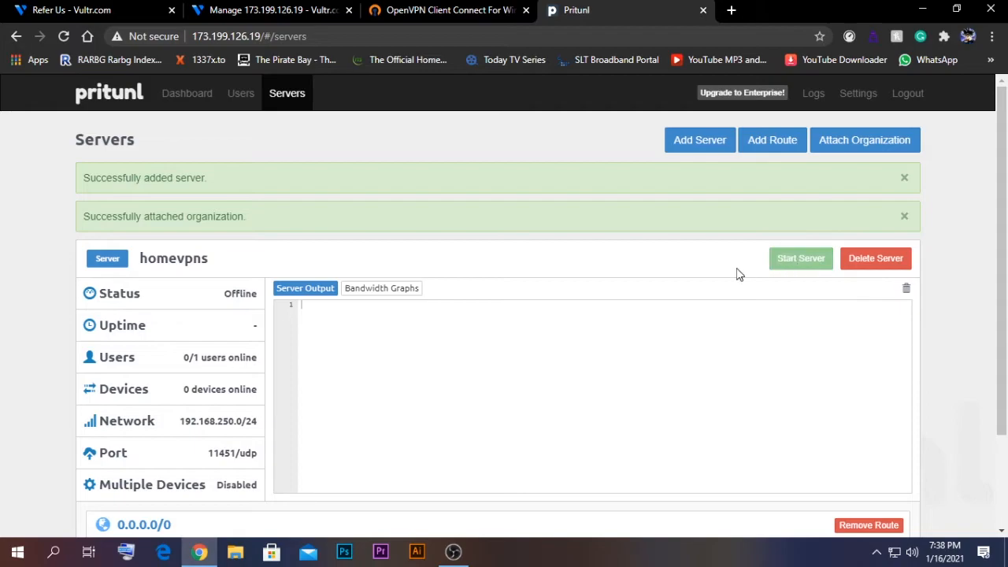
pyautogui.scroll(-1, 464, 355)
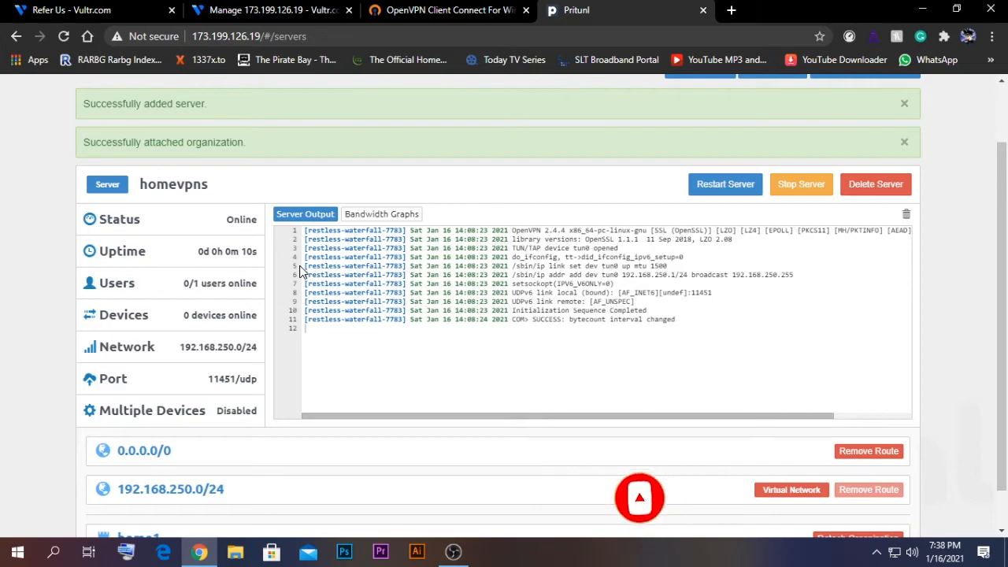
# Step: Switch to the OpenVPN Connect for Windows download tab
pyautogui.click(428, 11)
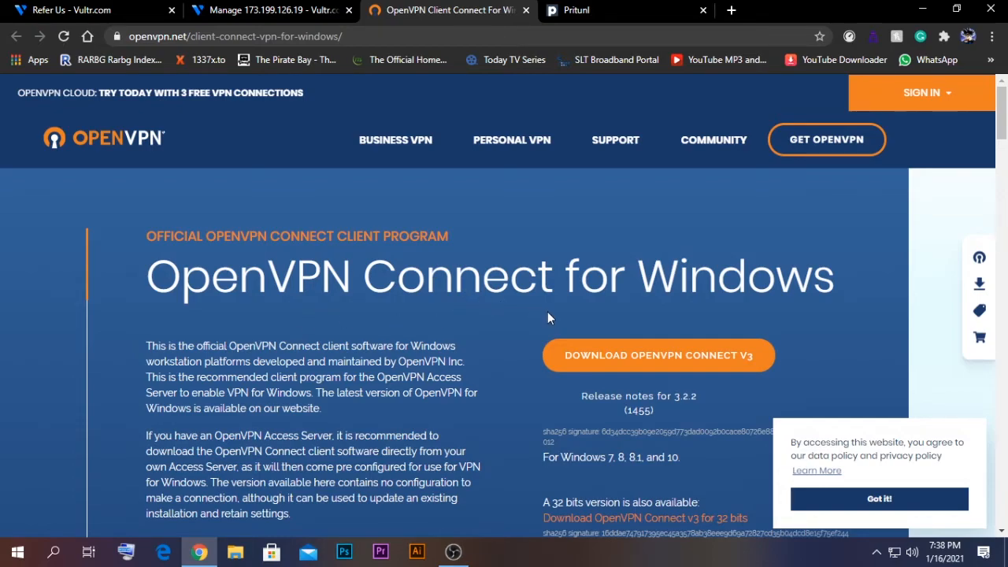
# Step: Check OpenVPN Connect on the desktop, then return to Pritunl's homevpns server page
pyautogui.scroll(-1, 548, 317)
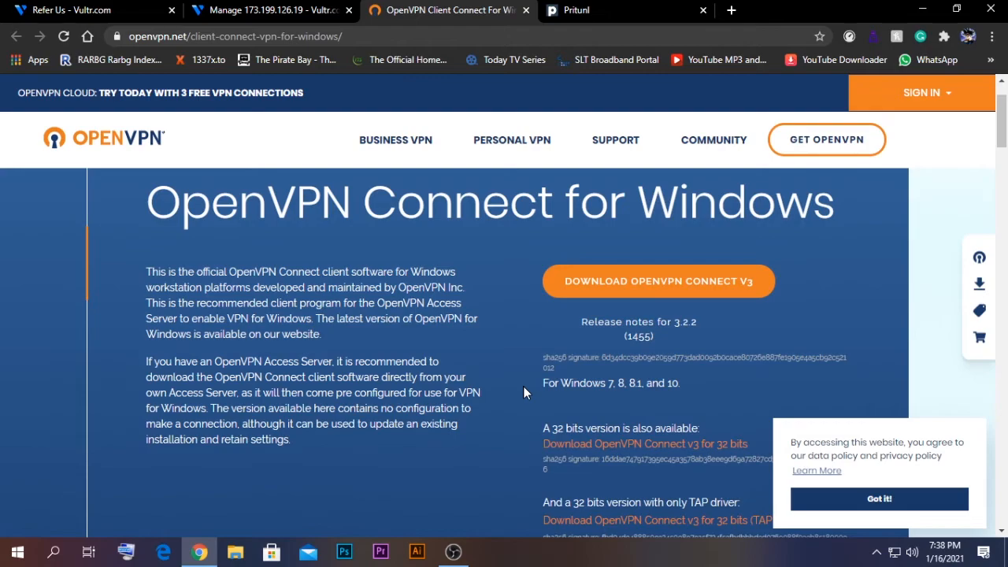
pyautogui.click(922, 9)
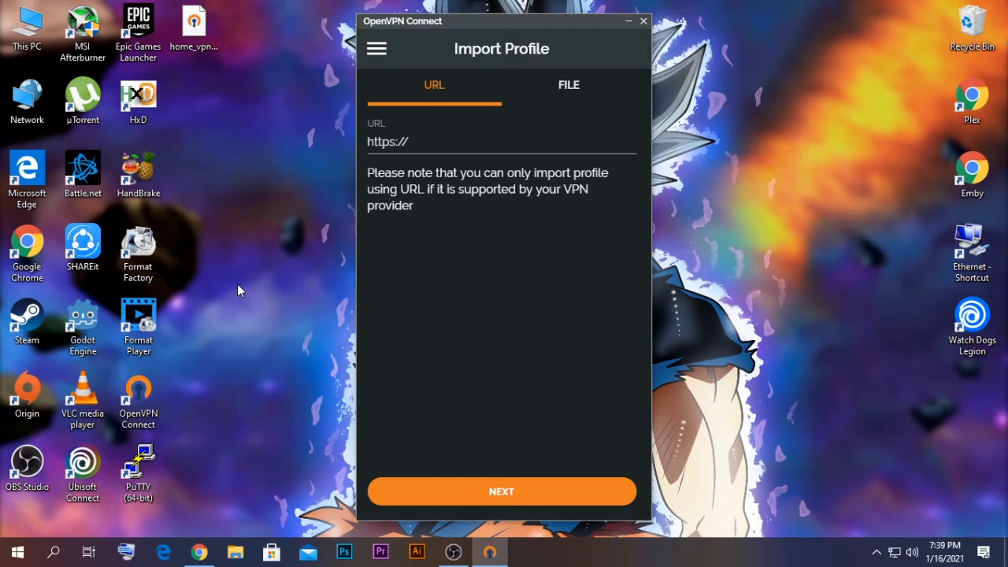
pyautogui.click(201, 553)
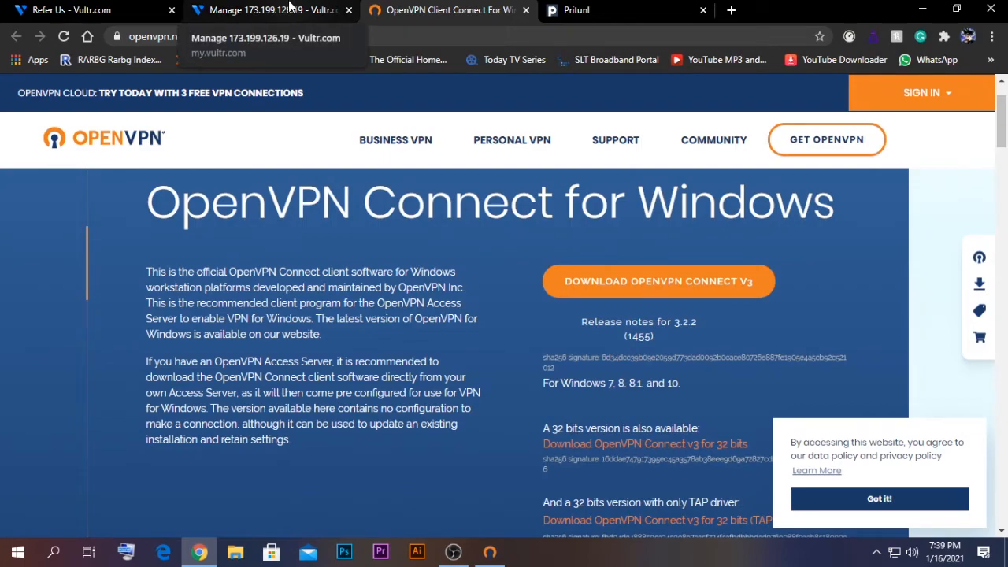
pyautogui.click(289, 8)
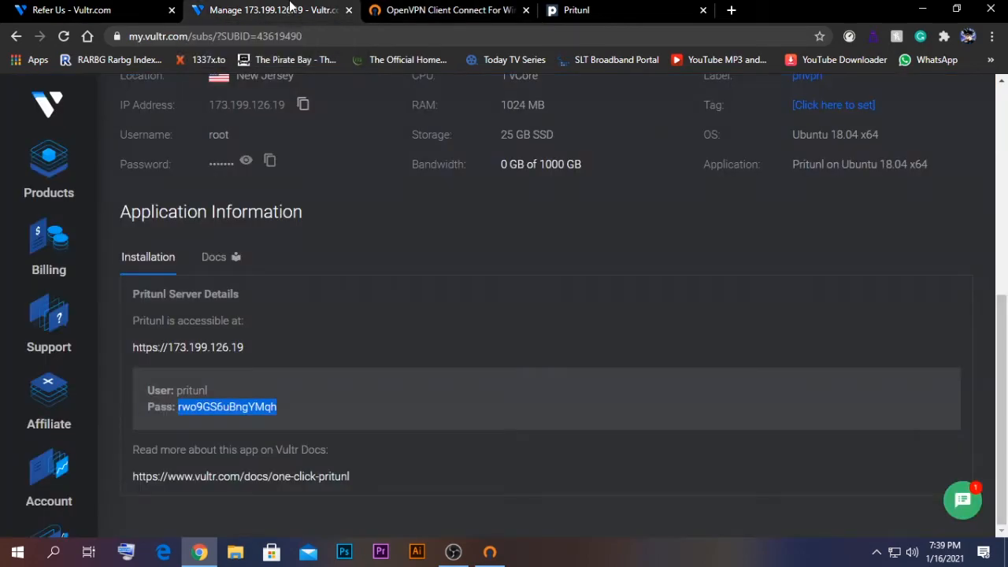
pyautogui.click(659, 8)
pyautogui.scroll(1, 247, 186)
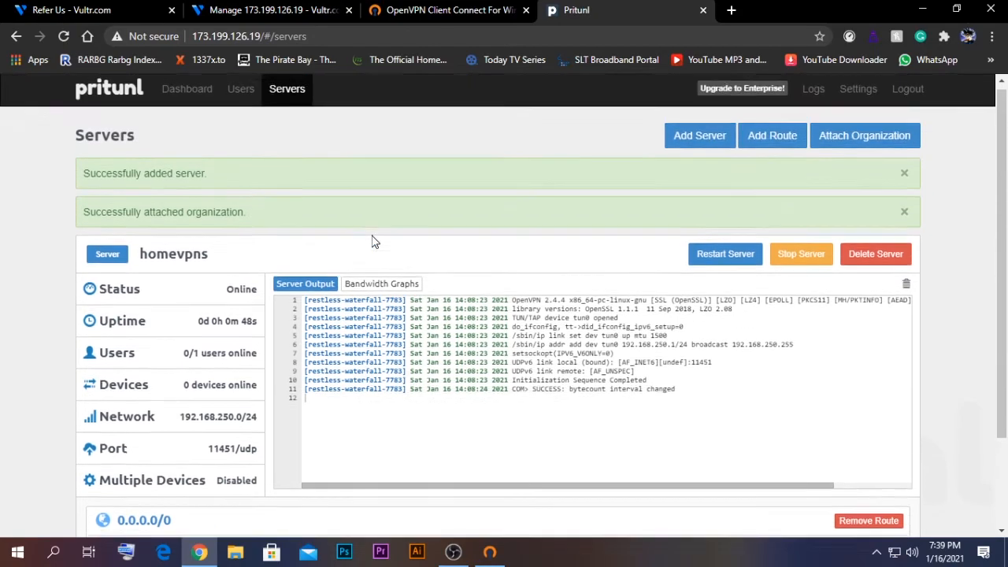
# Step: Download vpn1's profile as vpn1 (1).tar and open it in WinRAR
pyautogui.click(240, 99)
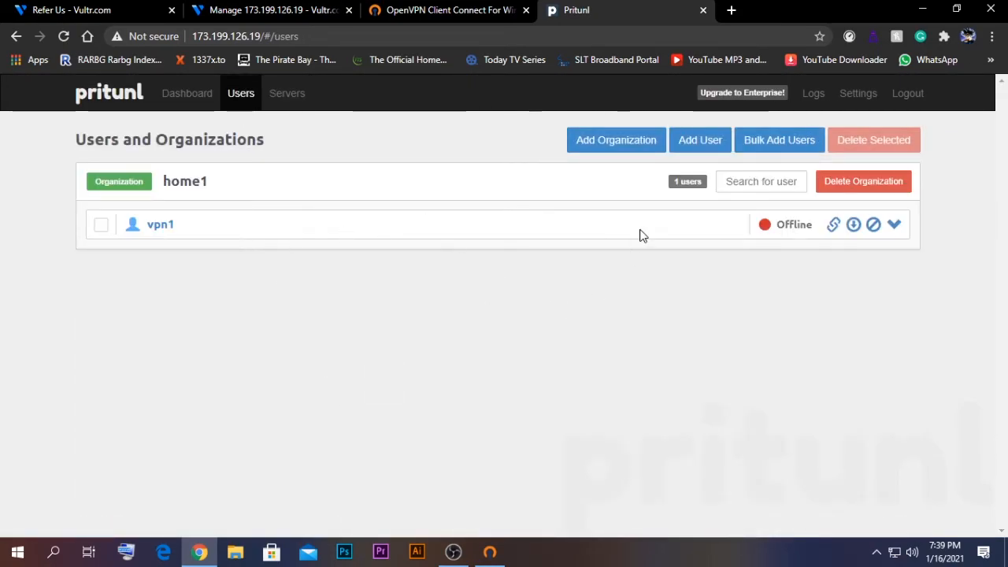
pyautogui.click(854, 226)
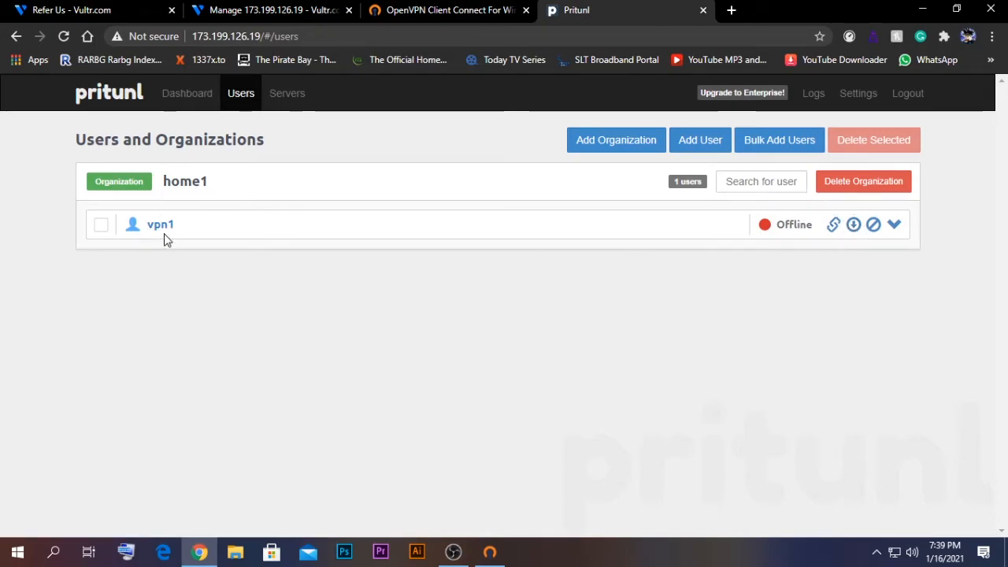
pyautogui.click(852, 229)
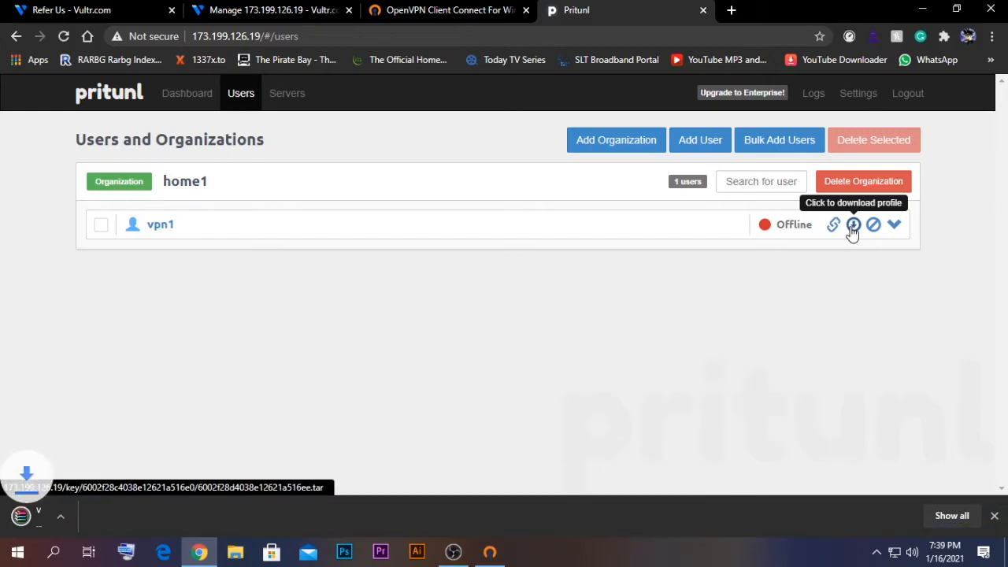
pyautogui.click(57, 515)
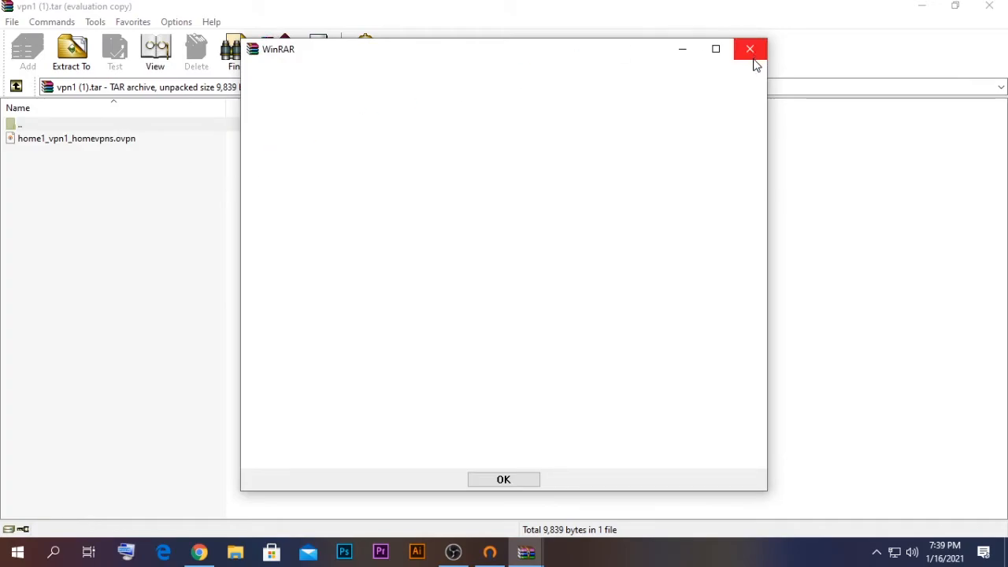
# Step: Extract home1_vpn1_homevpns.ovpn from the archive to the Desktop
pyautogui.click(751, 54)
pyautogui.click(74, 139)
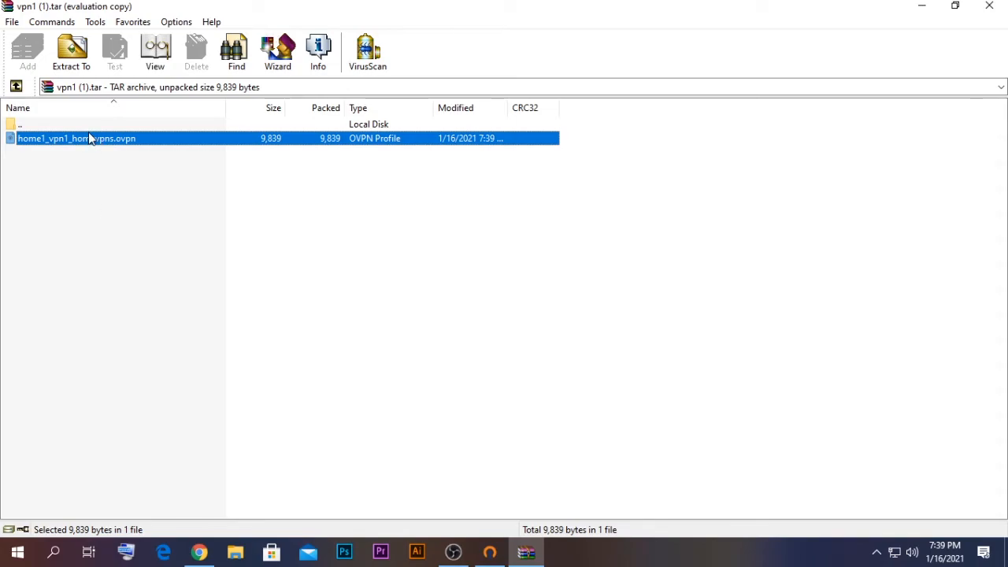
pyautogui.click(70, 57)
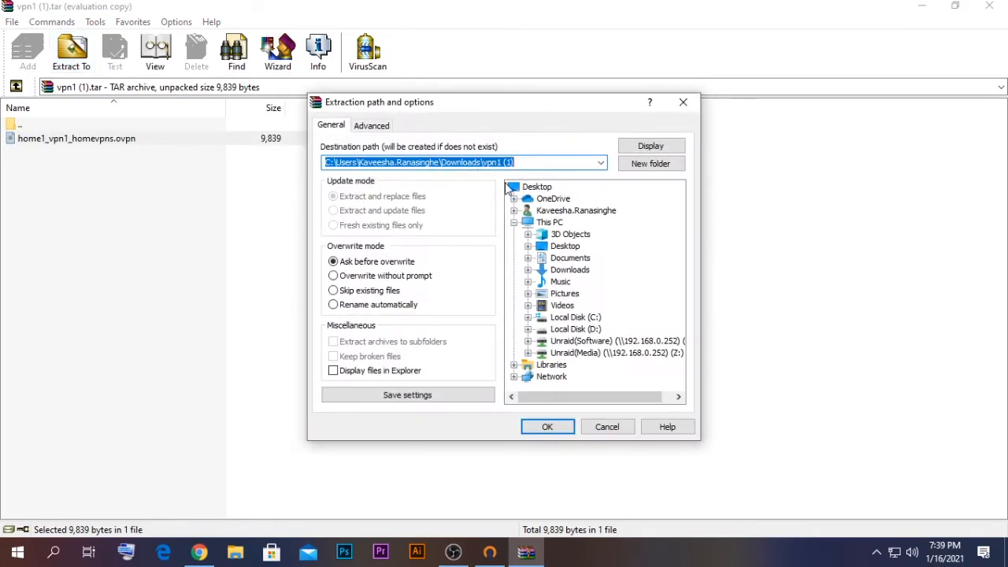
pyautogui.click(546, 426)
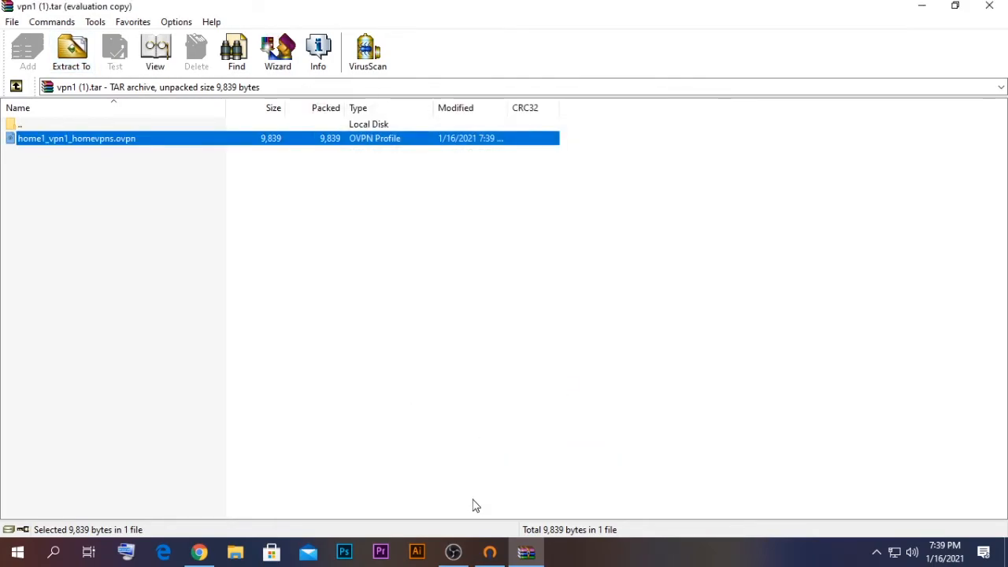
# Step: Delete the old home_vpn profile file from the desktop, keeping home1_vpn1_homevpns.ovpn
pyautogui.click(913, 10)
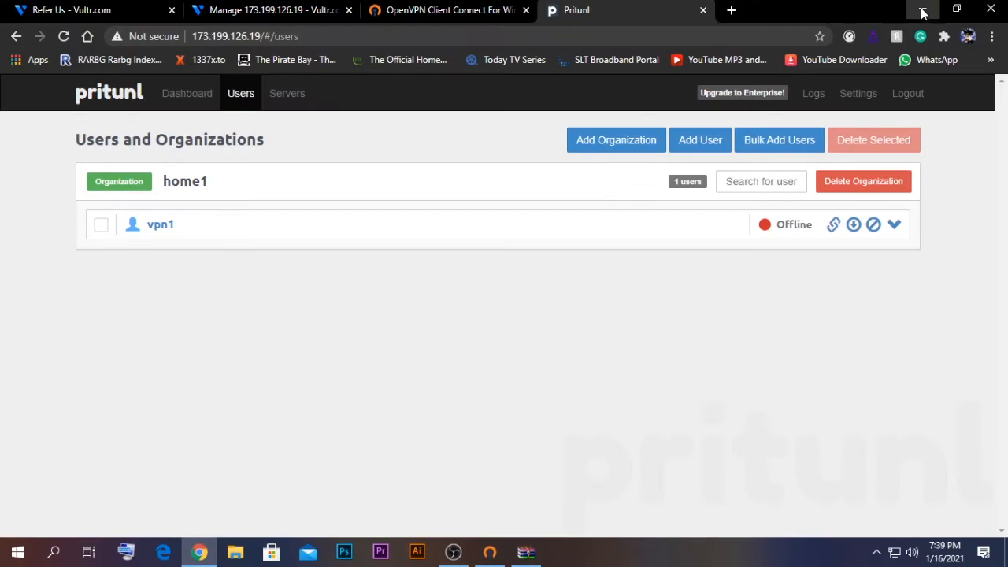
pyautogui.click(913, 11)
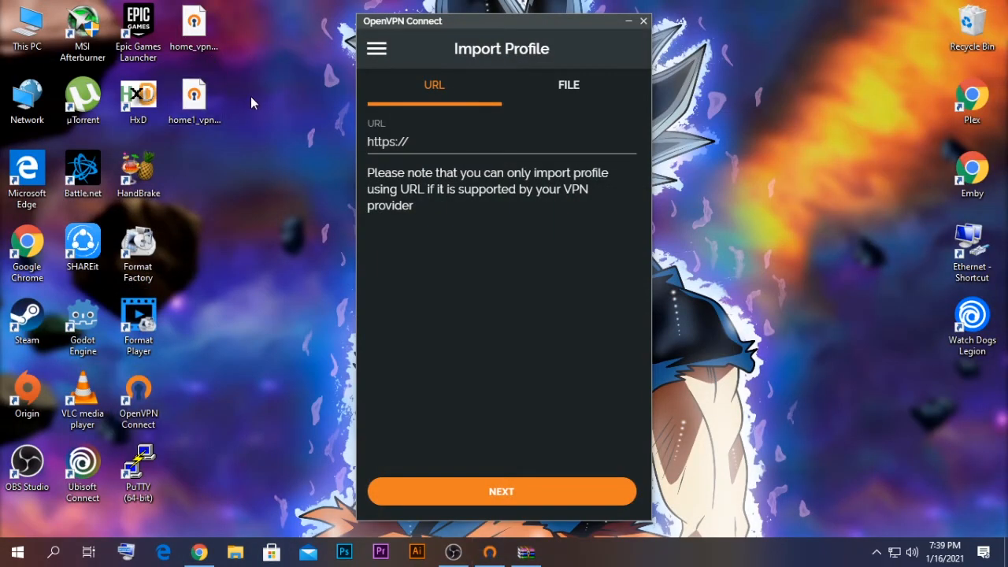
pyautogui.click(193, 107)
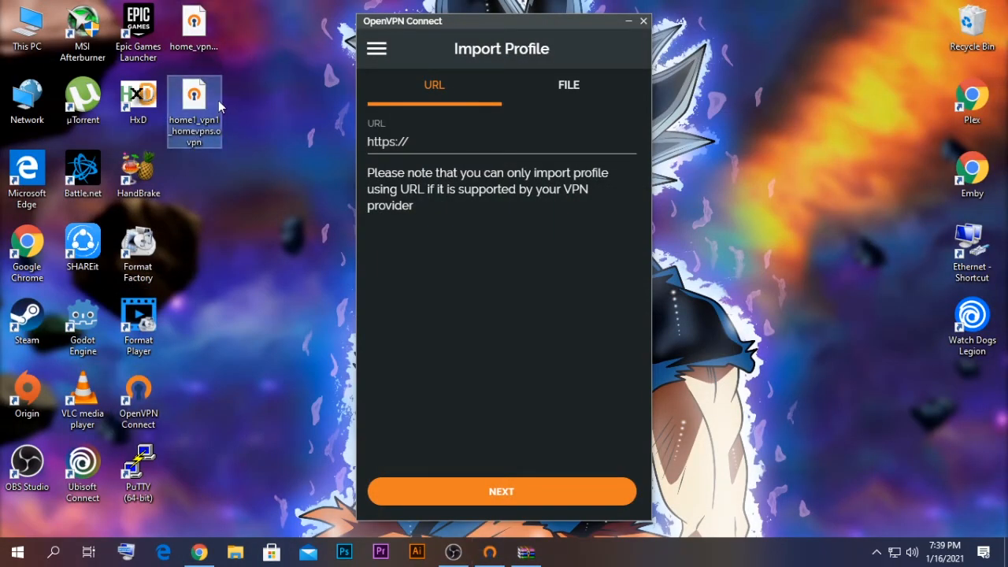
pyautogui.click(192, 42)
pyautogui.press('Delete')
pyautogui.click(186, 50)
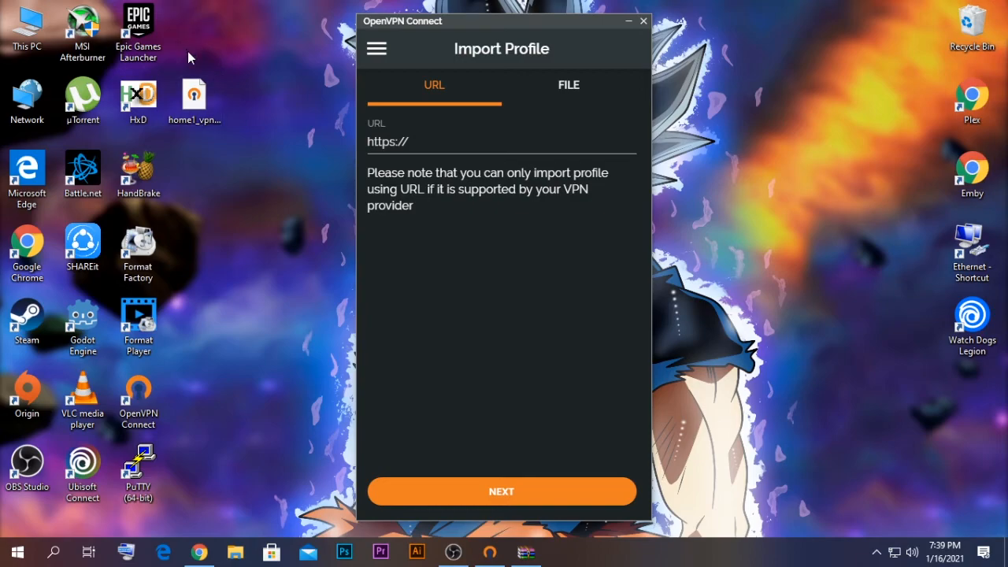
pyautogui.click(194, 100)
pyautogui.click(310, 158)
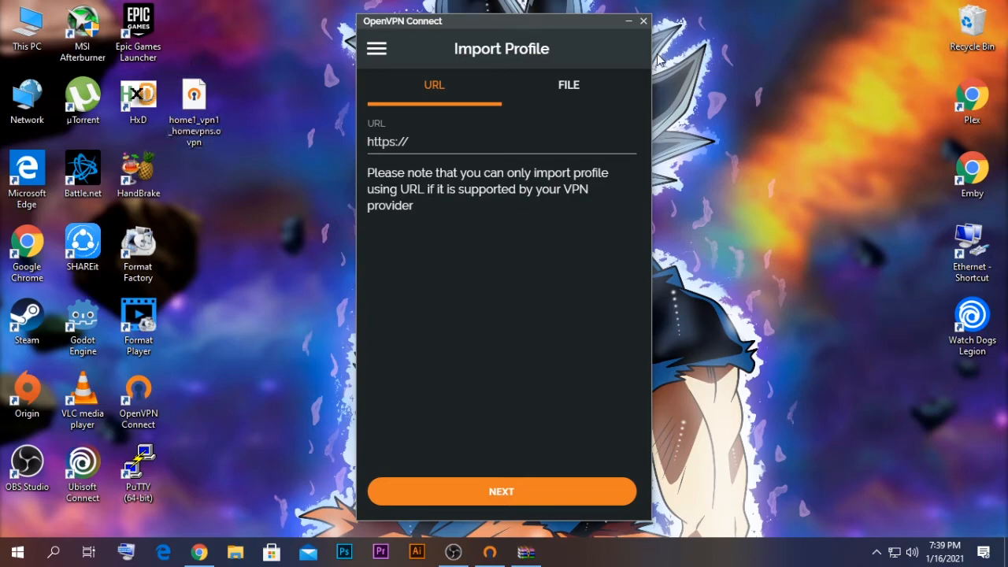
# Step: Import home1_vpn1_homevpns.ovpn into OpenVPN Connect with username vpn1 and a saved password
pyautogui.click(578, 92)
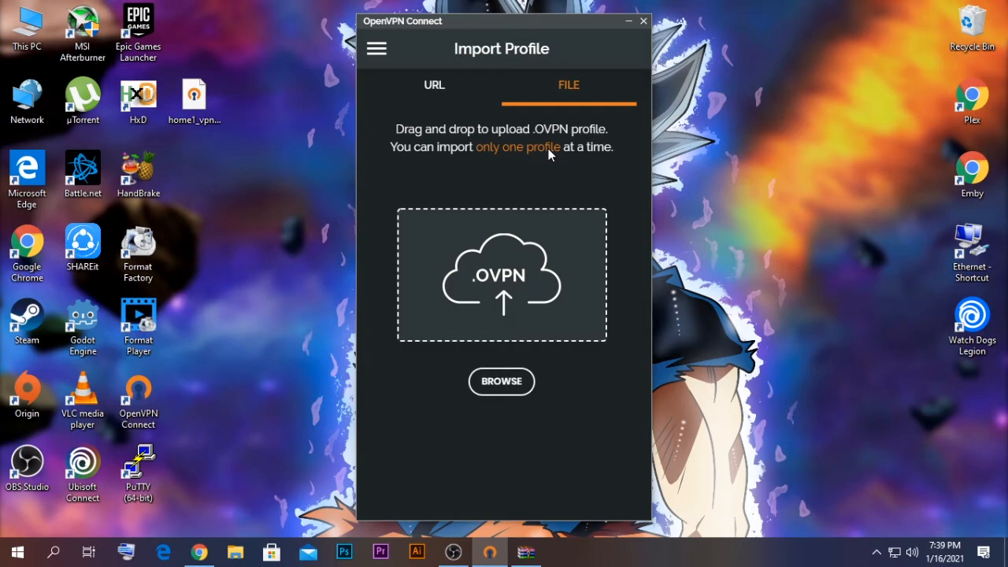
pyautogui.moveTo(195, 100); pyautogui.dragTo(509, 307)
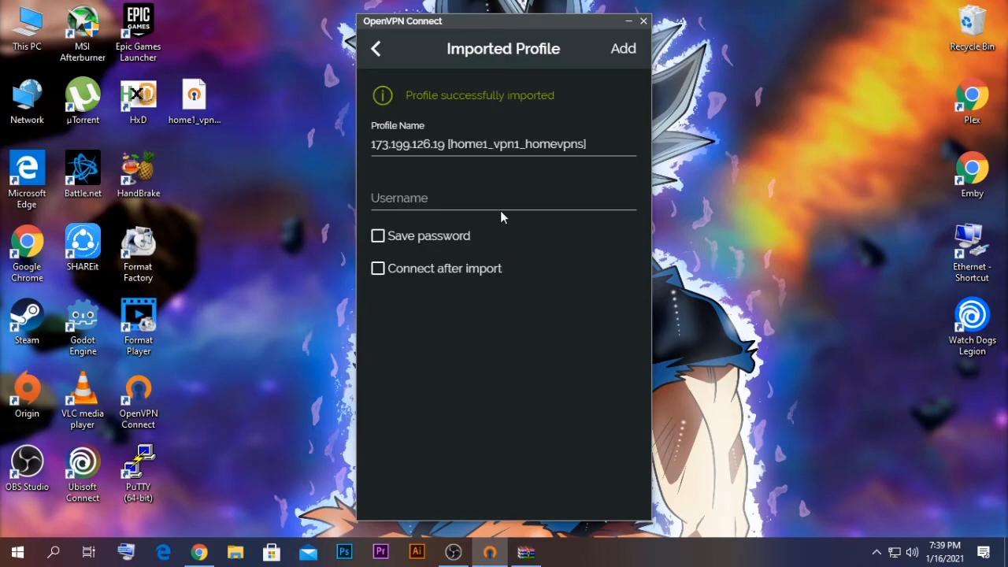
pyautogui.click(499, 204)
pyautogui.moveTo(443, 144); pyautogui.dragTo(389, 144)
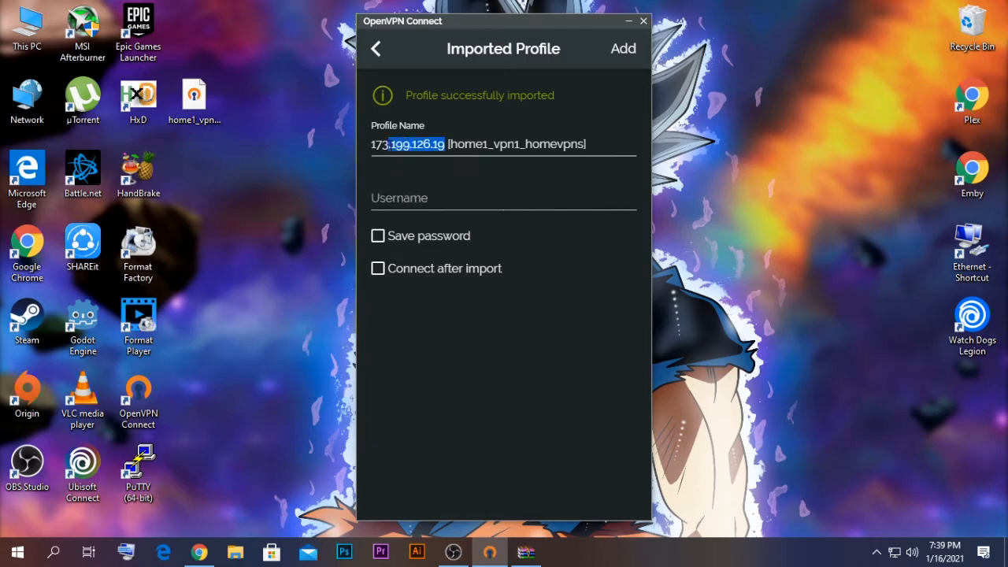
pyautogui.click(401, 200)
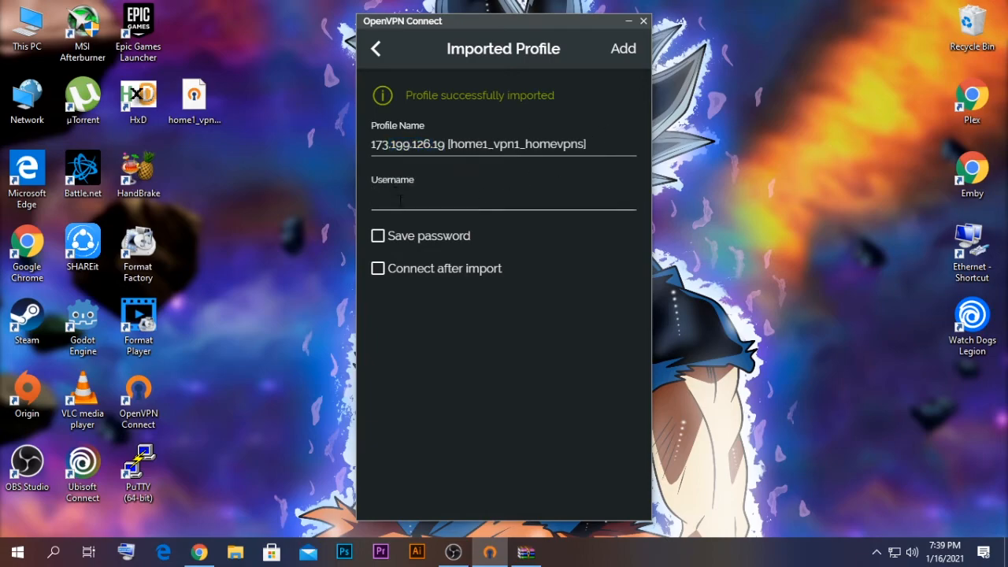
pyautogui.write('vpn1')
pyautogui.click(378, 235)
pyautogui.click(412, 278)
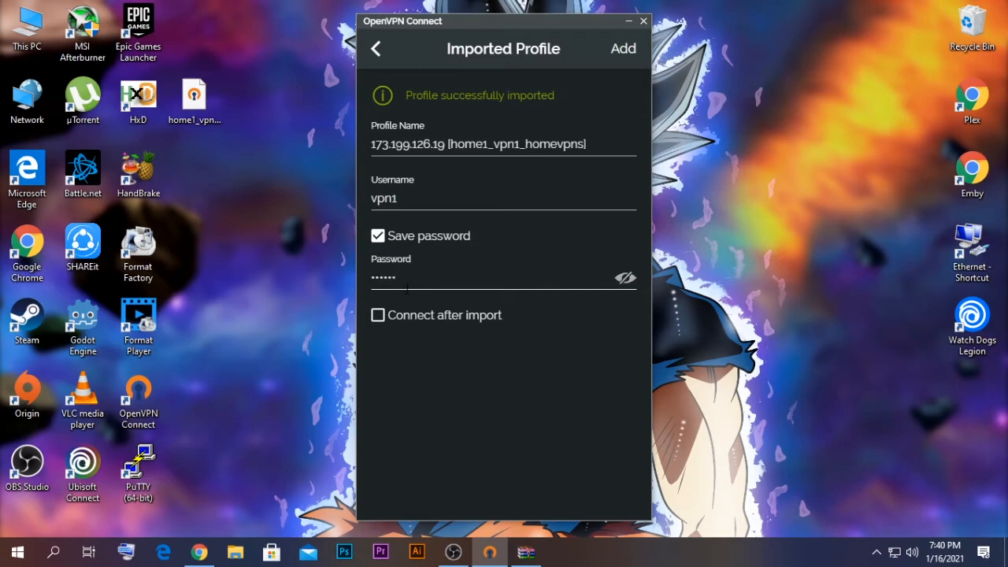
pyautogui.click(621, 57)
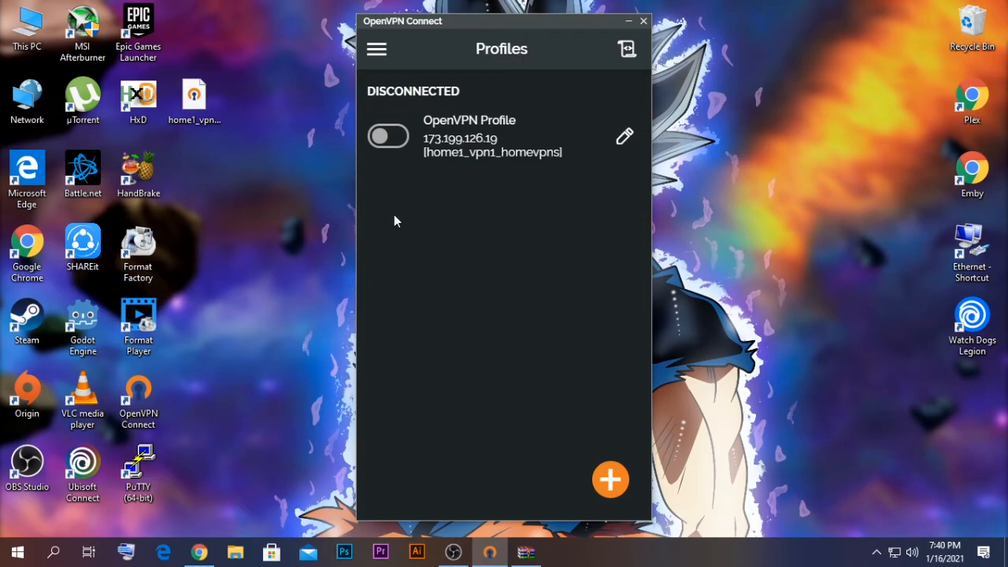
# Step: Toggle the home1_vpn1_homevpns profile on to connect
pyautogui.click(387, 140)
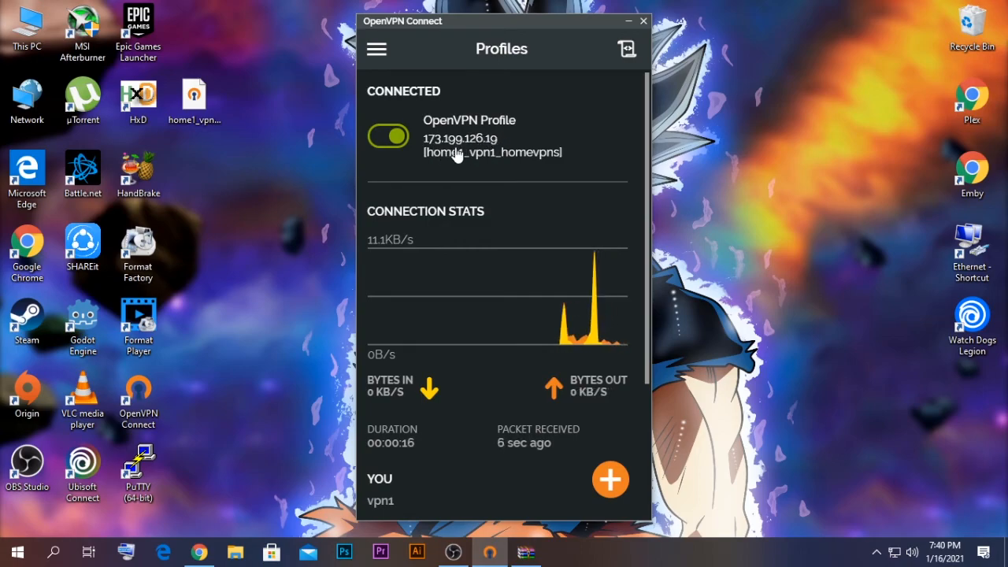
# Step: Search 'what is my ip' in a new Chrome tab and highlight the reported IP
pyautogui.click(207, 552)
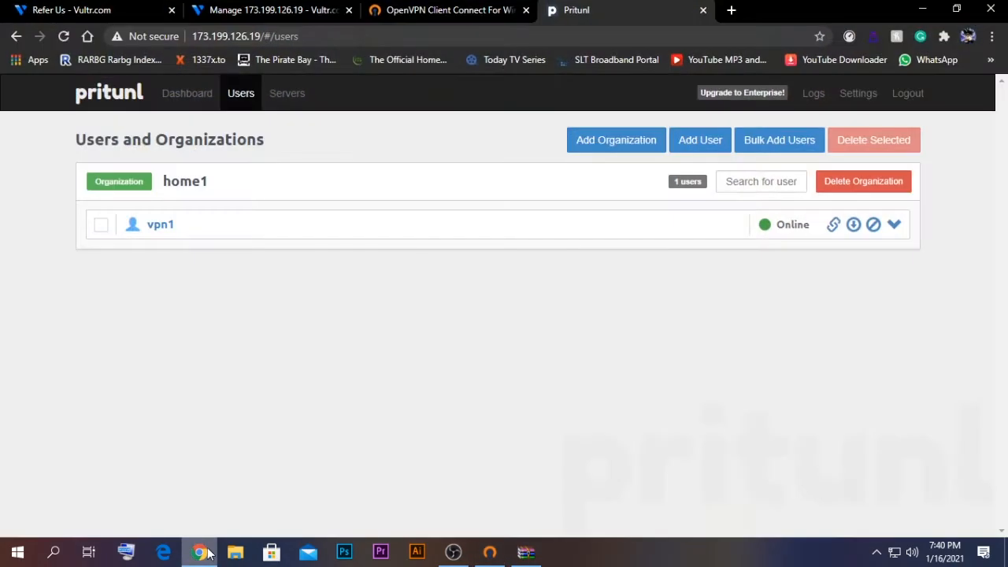
pyautogui.click(726, 18)
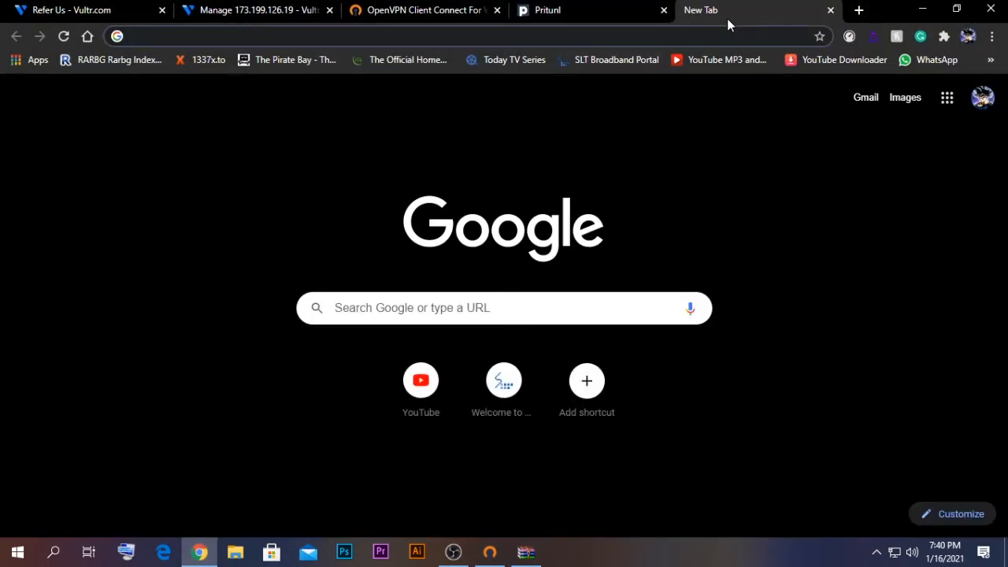
pyautogui.write('wh')
pyautogui.press('Down')
pyautogui.press('Return')
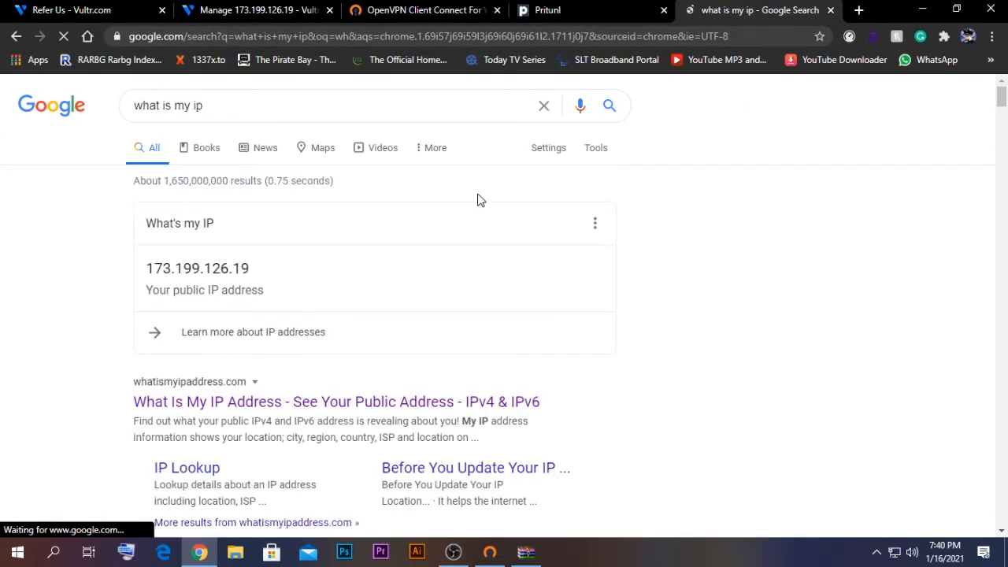
pyautogui.moveTo(146, 268); pyautogui.dragTo(251, 269)
# Step: Compare the public IP with the Vultr server's 173.199.126.19
pyautogui.click(315, 8)
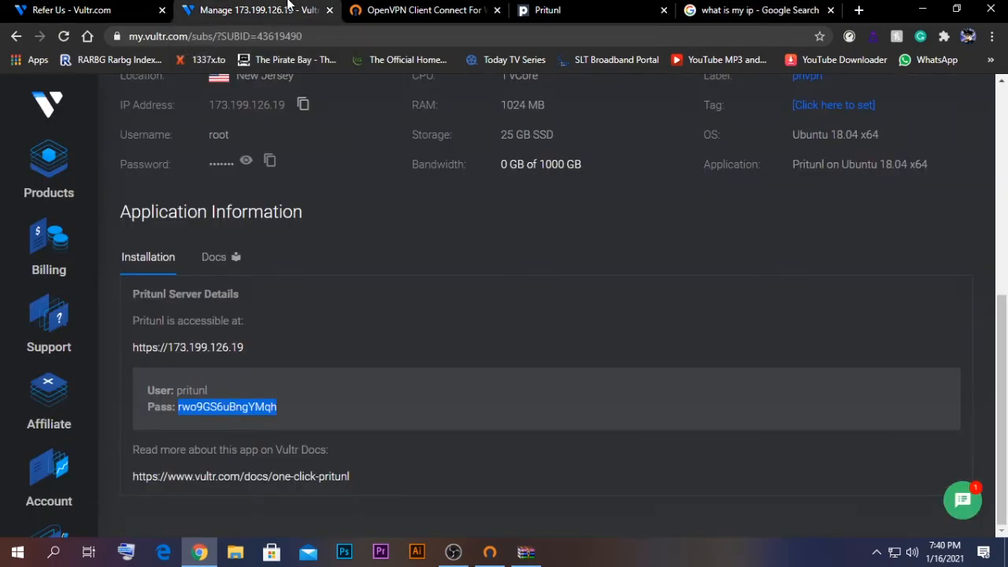
pyautogui.click(249, 347)
pyautogui.moveTo(249, 347); pyautogui.dragTo(167, 347)
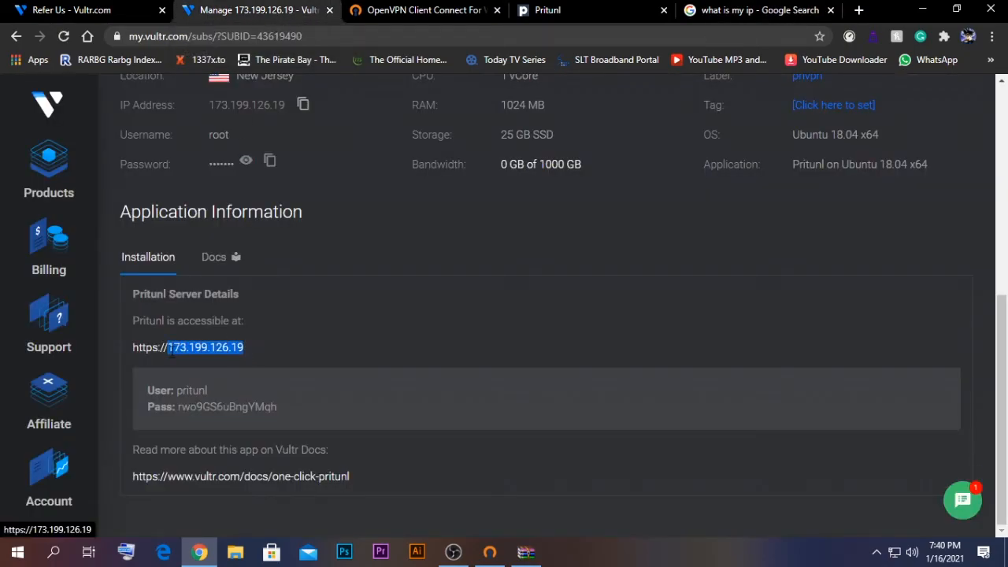
pyautogui.click(711, 8)
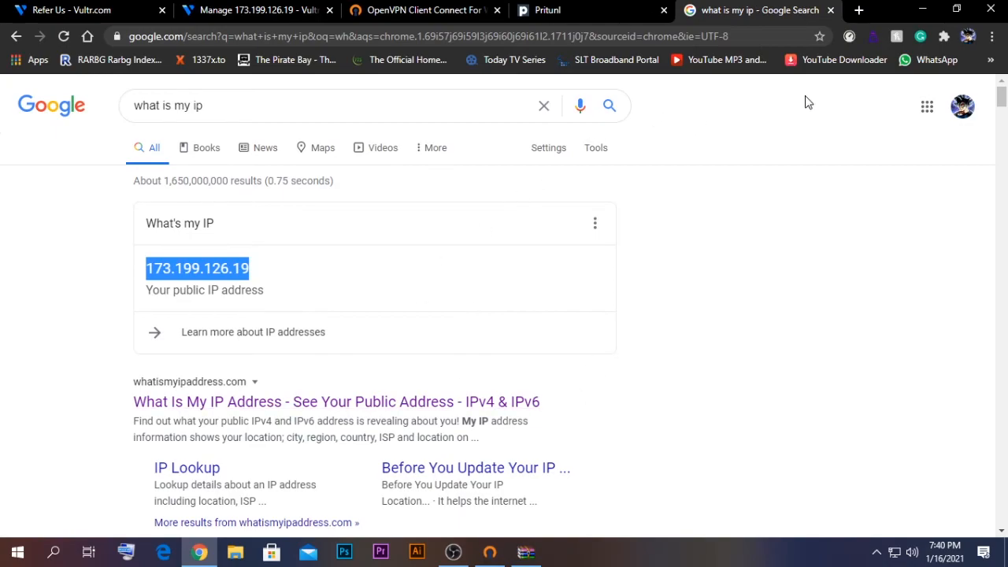
pyautogui.click(847, 39)
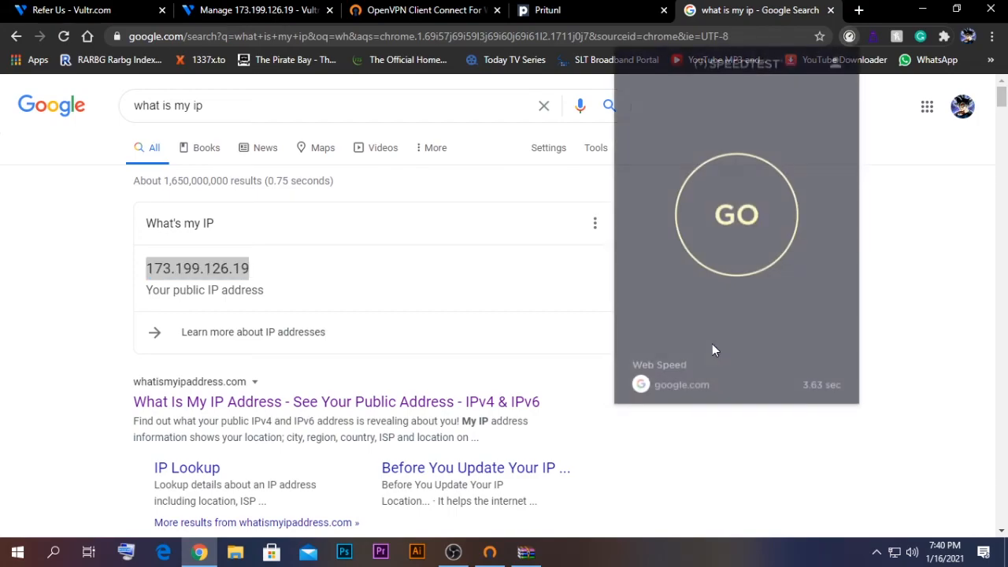
pyautogui.click(520, 194)
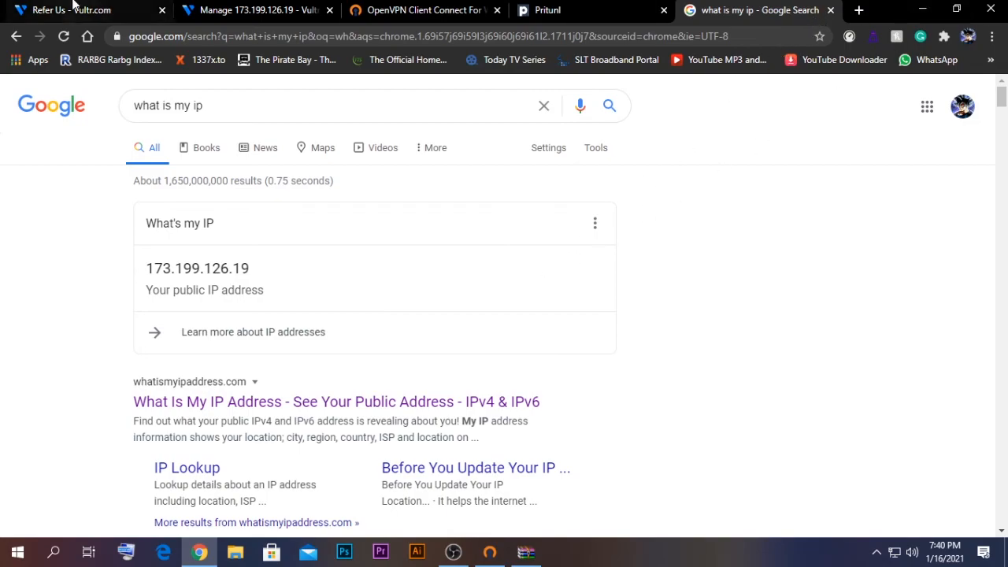
# Step: Bring up Vultr's Affiliate referral page
pyautogui.click(193, 9)
pyautogui.scroll(3, 254, 186)
pyautogui.click(83, 10)
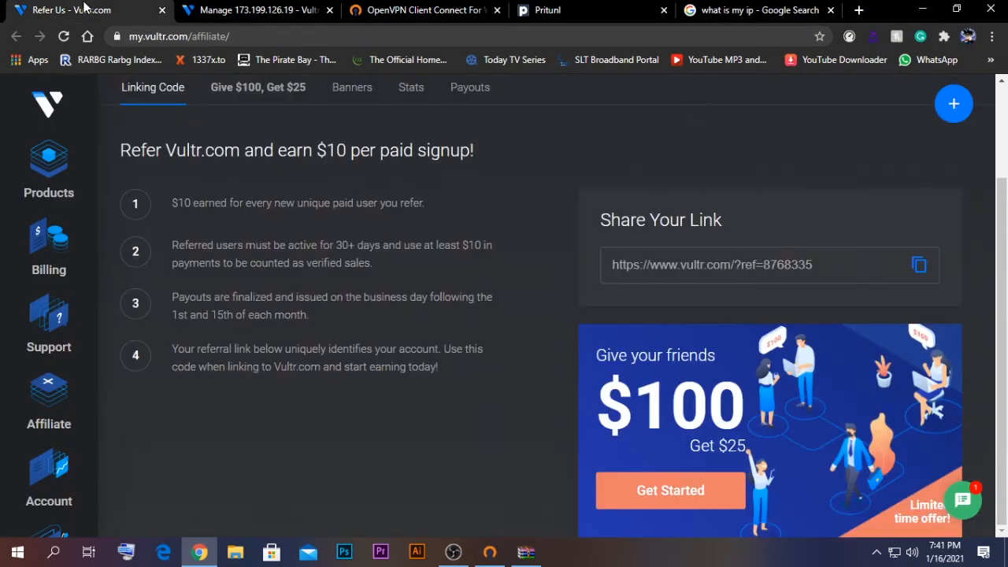
pyautogui.scroll(2, 504, 420)
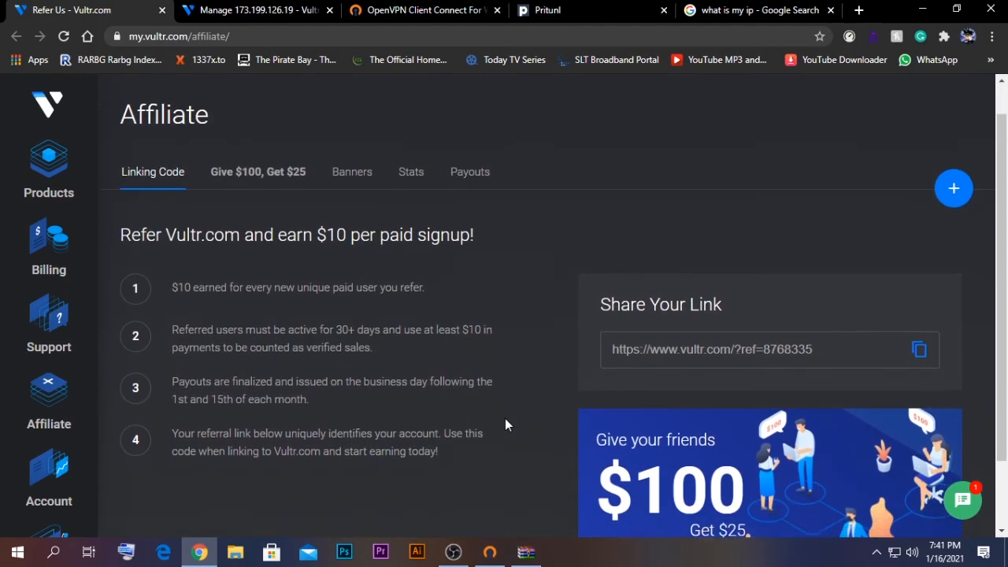
pyautogui.scroll(-2, 505, 418)
pyautogui.scroll(1, 505, 420)
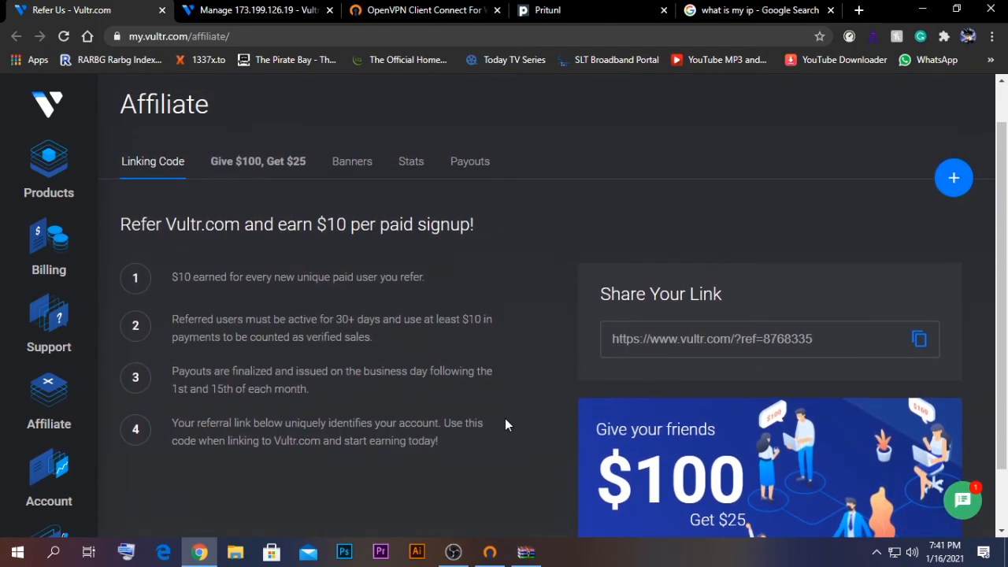